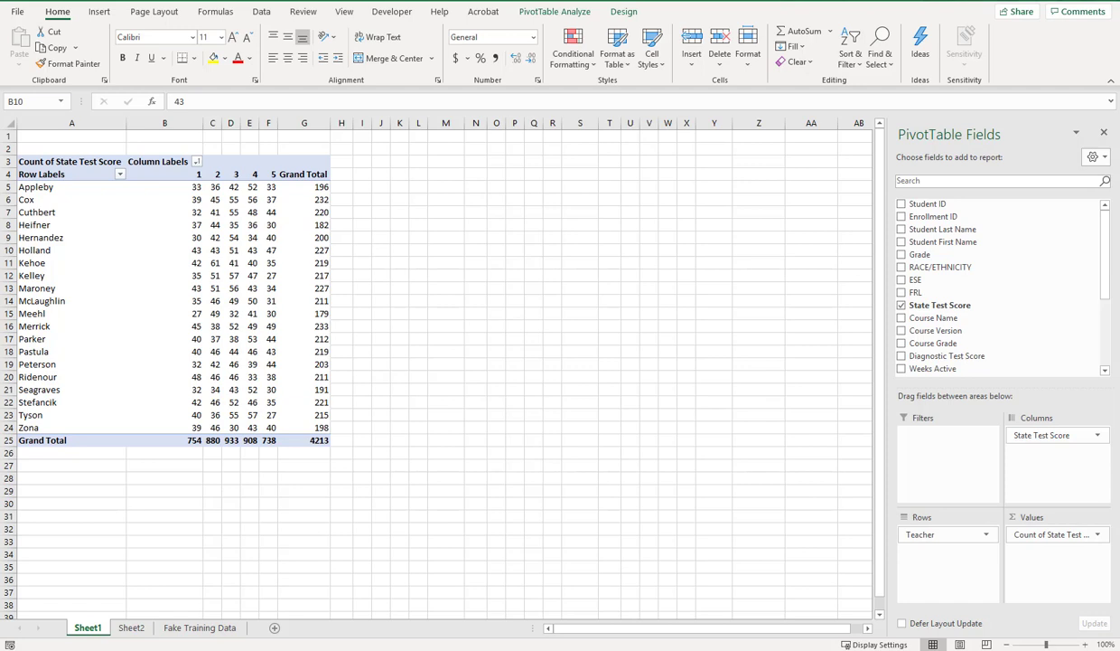
# Step: Try the Grade field in the pivot table's Rows and in Columns above State Test Score, and remove it from the layout
pyautogui.click(927, 254)
pyautogui.moveTo(921, 255)
pyautogui.mouseDown()
pyautogui.moveTo(939, 393)
pyautogui.moveTo(933, 558)
pyautogui.moveTo(926, 533)
pyautogui.mouseUp()
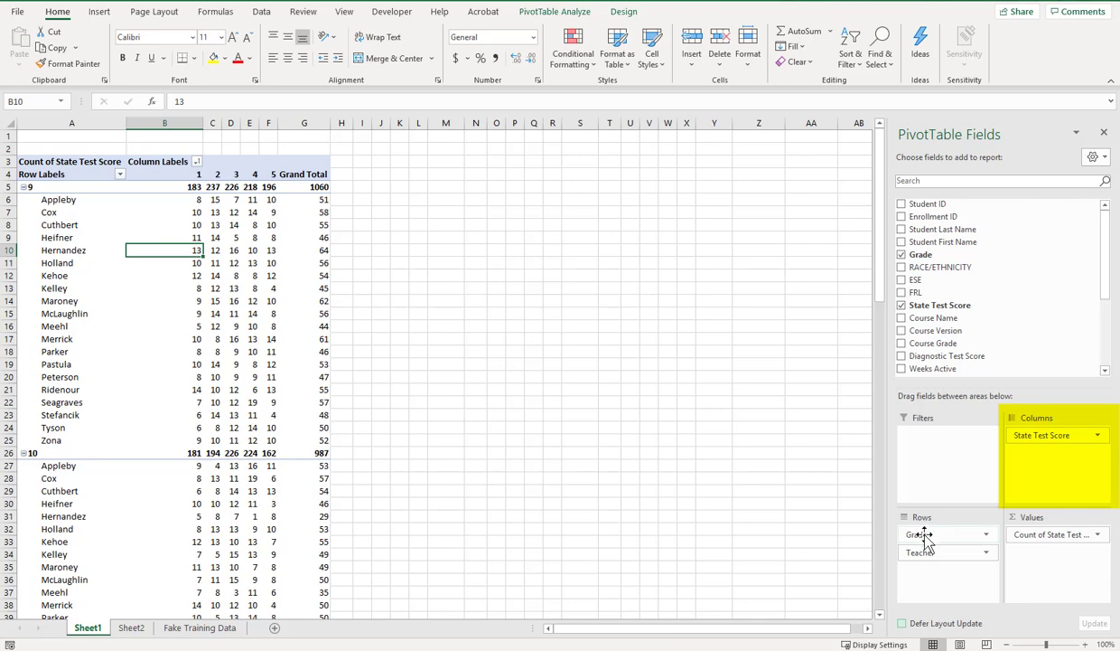
pyautogui.moveTo(924, 534); pyautogui.dragTo(1036, 481)
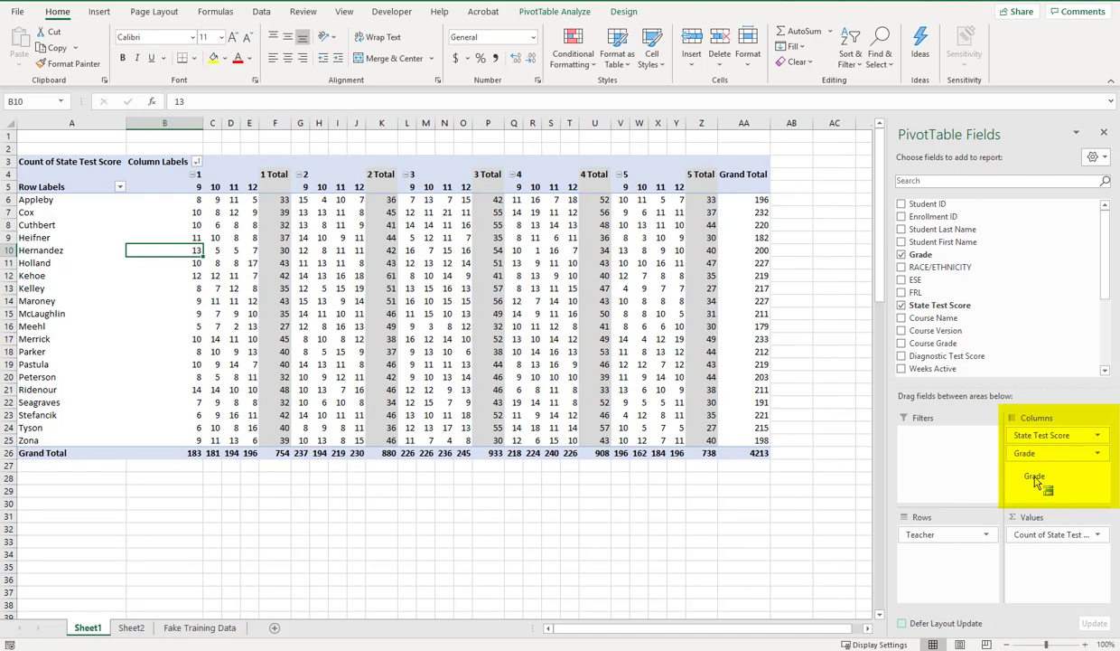
pyautogui.moveTo(1035, 482); pyautogui.dragTo(1026, 436)
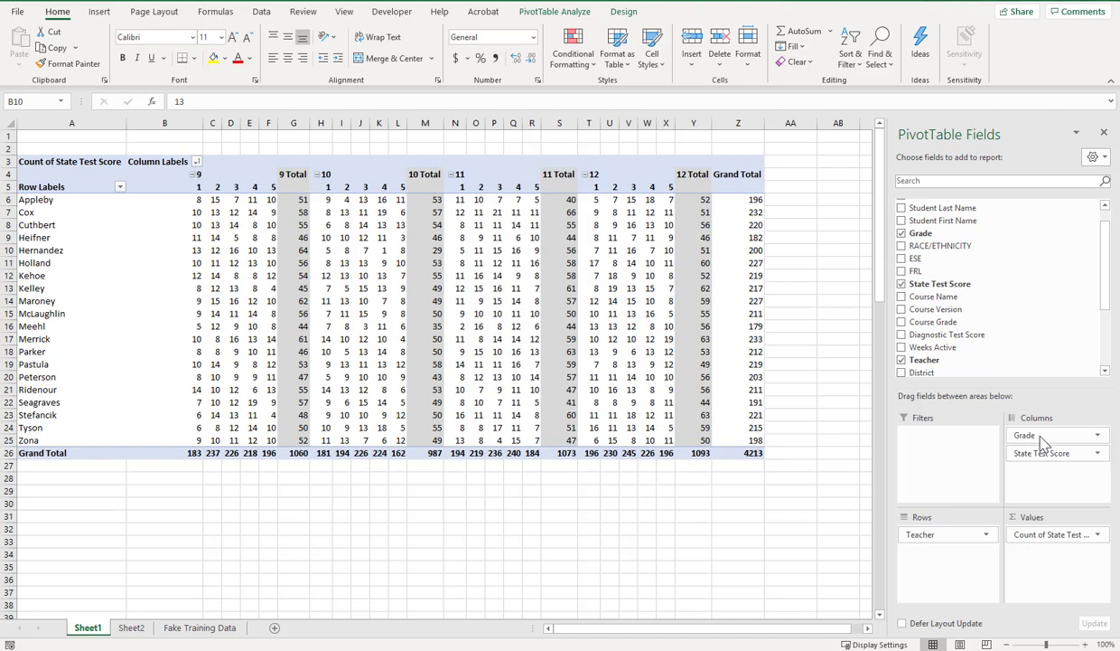
pyautogui.moveTo(1012, 436); pyautogui.dragTo(1024, 351)
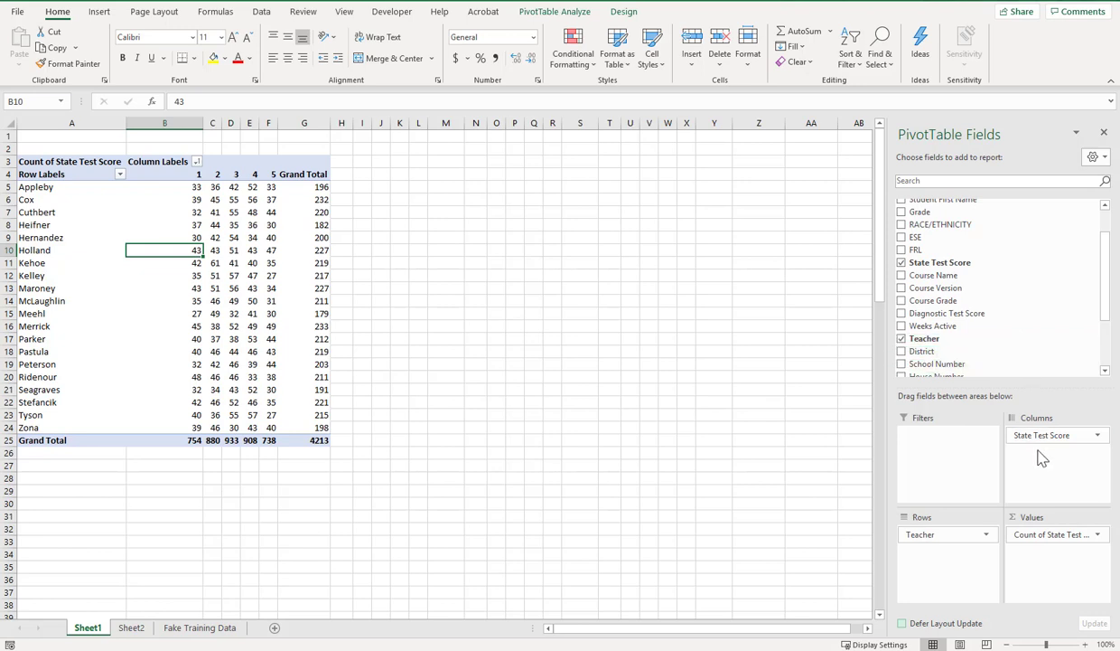
# Step: Review the summary calculation types available in the value field settings of Count of State Test Score
pyautogui.click(1053, 535)
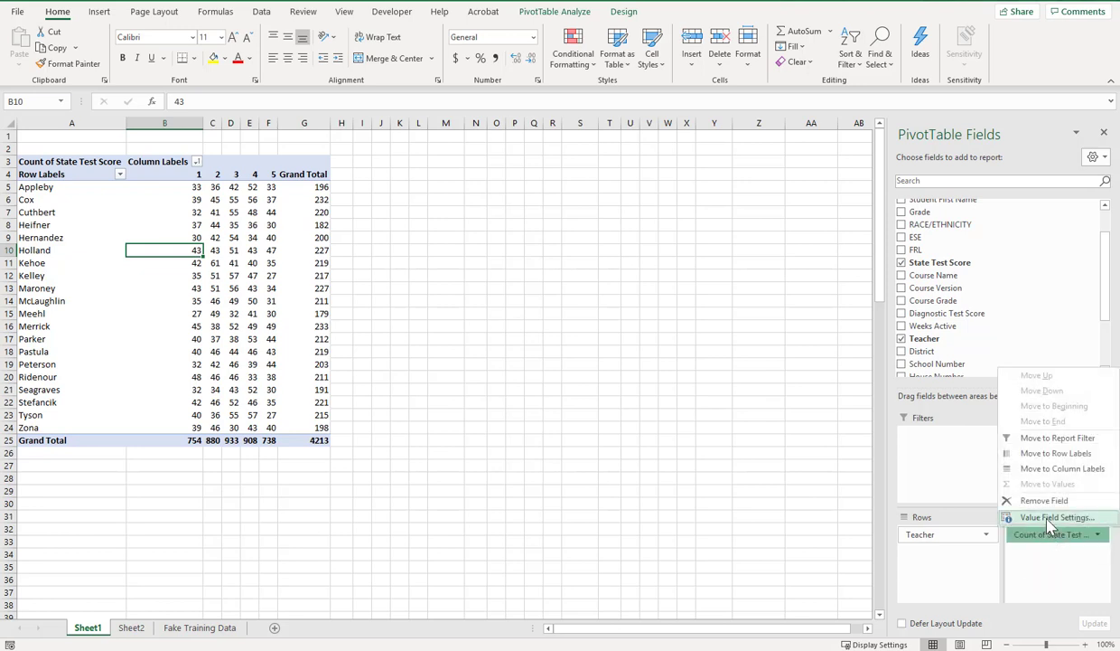
pyautogui.click(1053, 518)
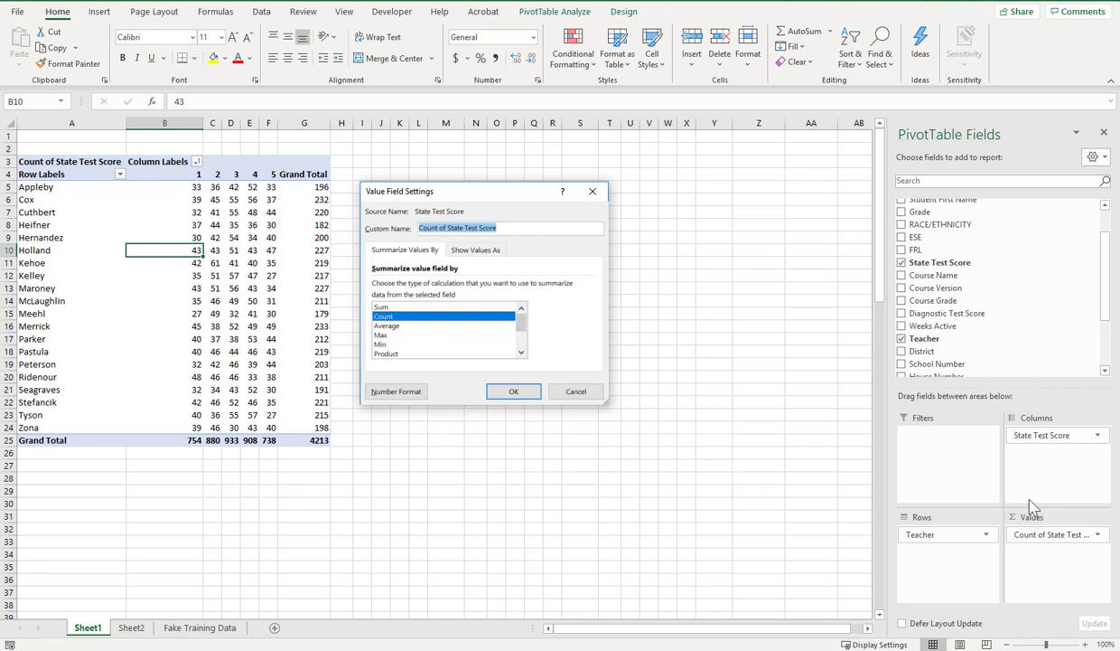
pyautogui.click(521, 353)
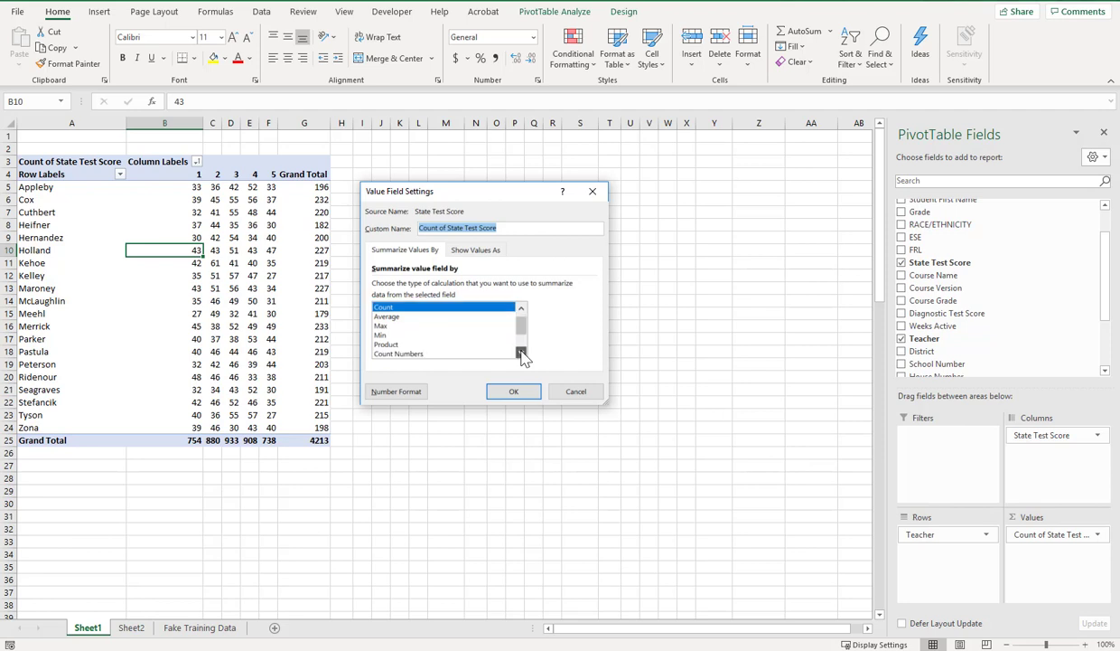
pyautogui.click(521, 352)
pyautogui.click(521, 352)
pyautogui.click(521, 352)
pyautogui.click(521, 352)
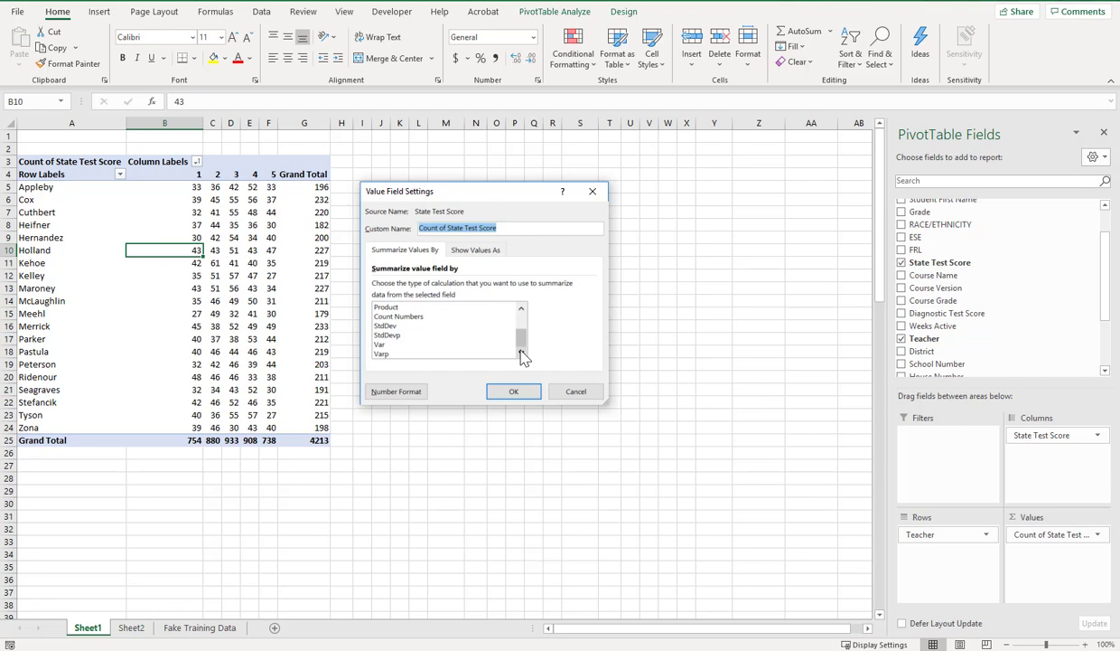
pyautogui.moveTo(521, 341); pyautogui.dragTo(522, 323)
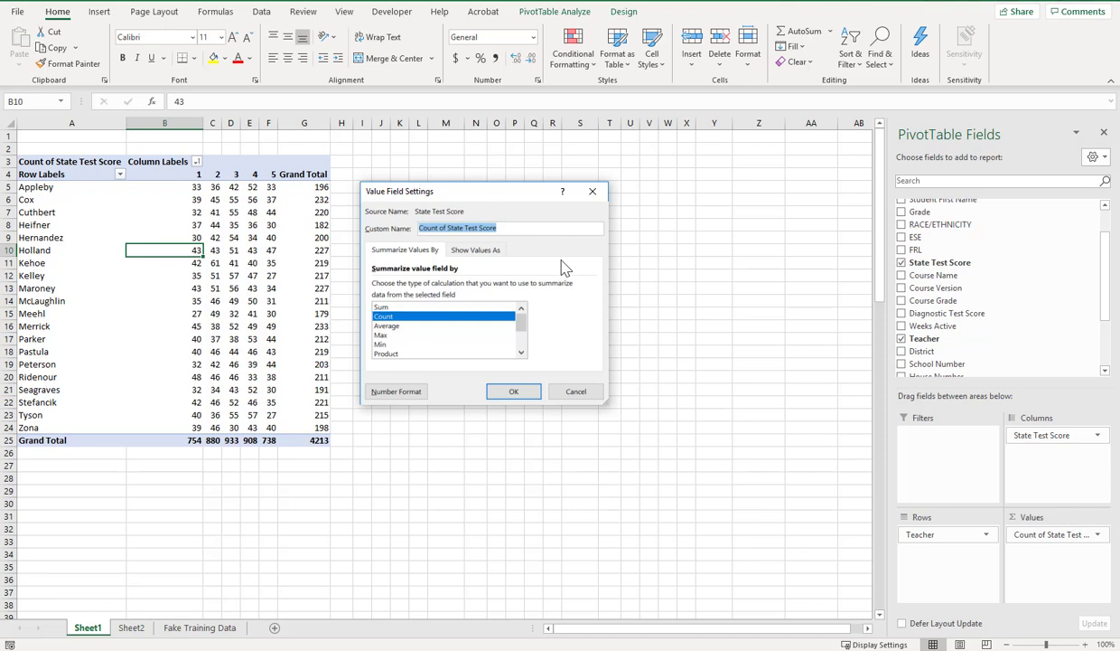
# Step: Show the Count of State Test Score values as % of Row Total and select B5:F5 to check the first teacher's percentages
pyautogui.click(486, 258)
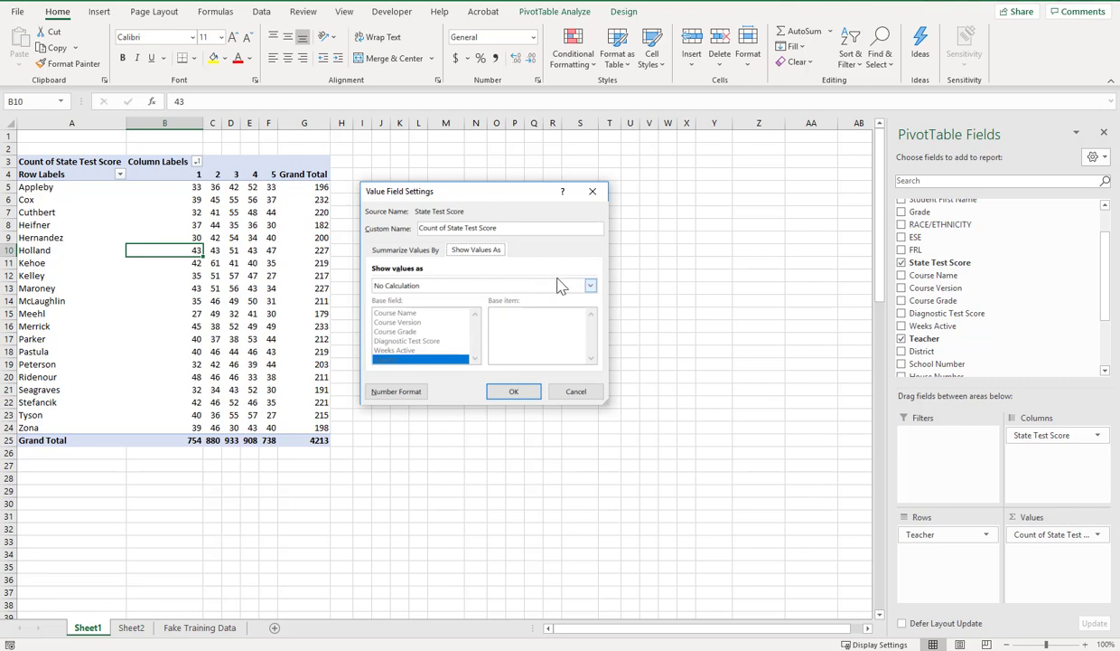
pyautogui.click(590, 286)
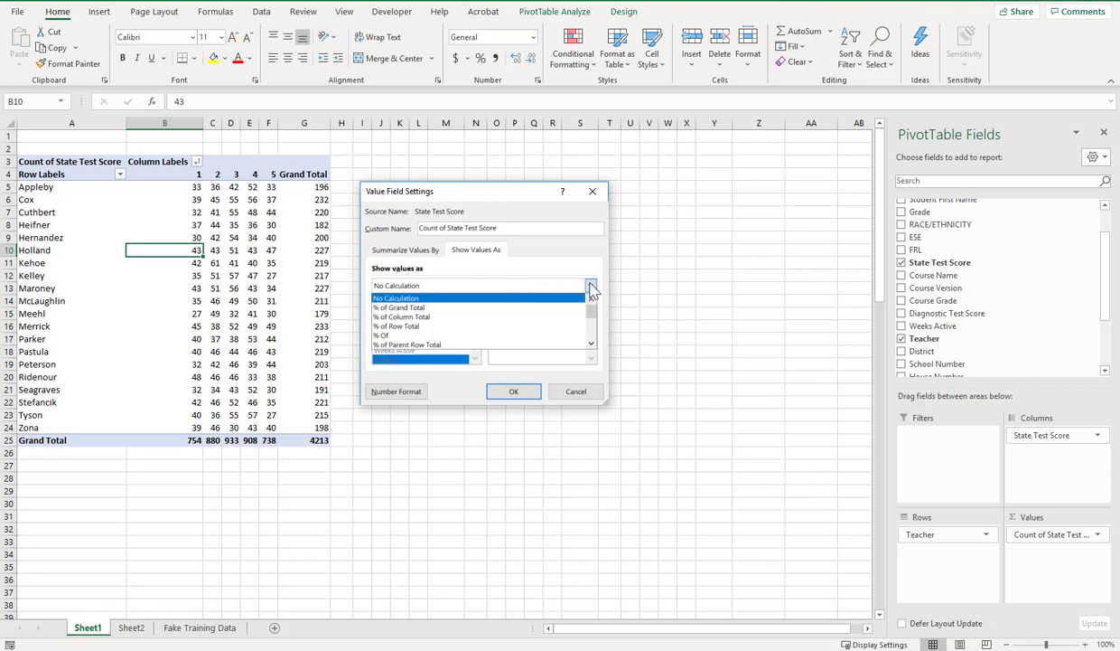
pyautogui.click(492, 327)
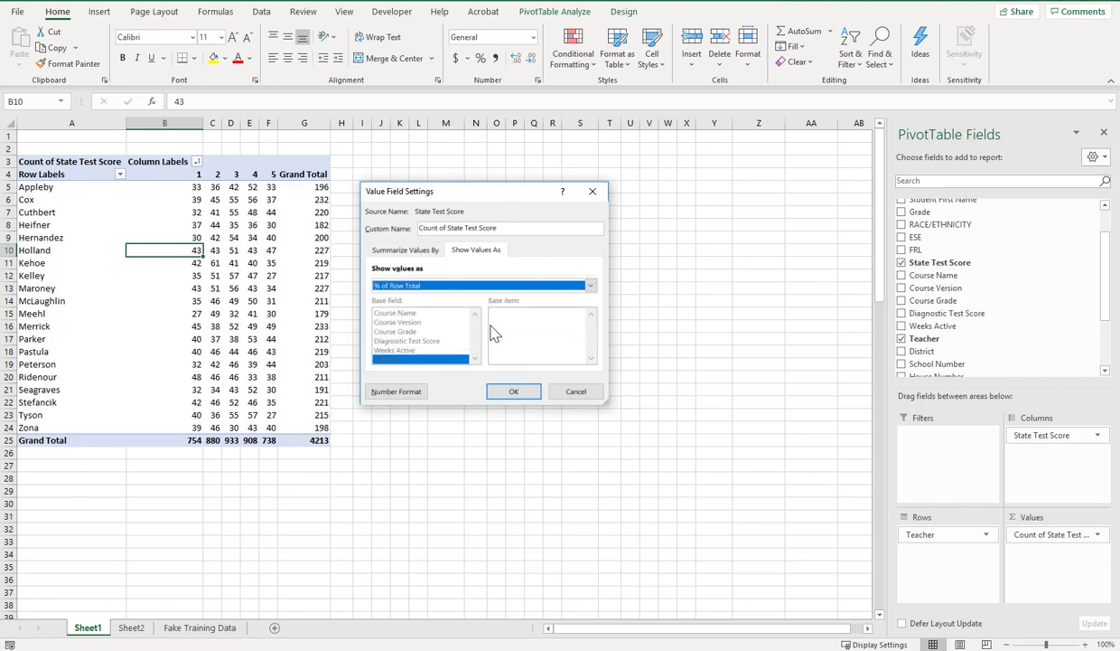
pyautogui.click(524, 392)
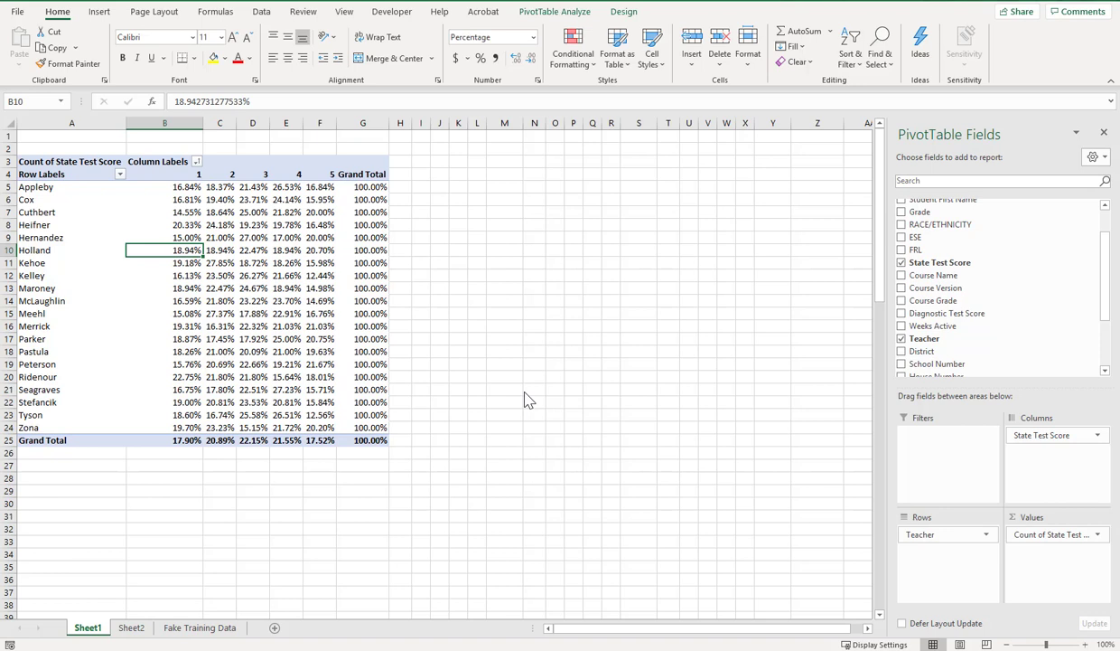
pyautogui.click(185, 187)
pyautogui.moveTo(195, 186); pyautogui.dragTo(318, 189)
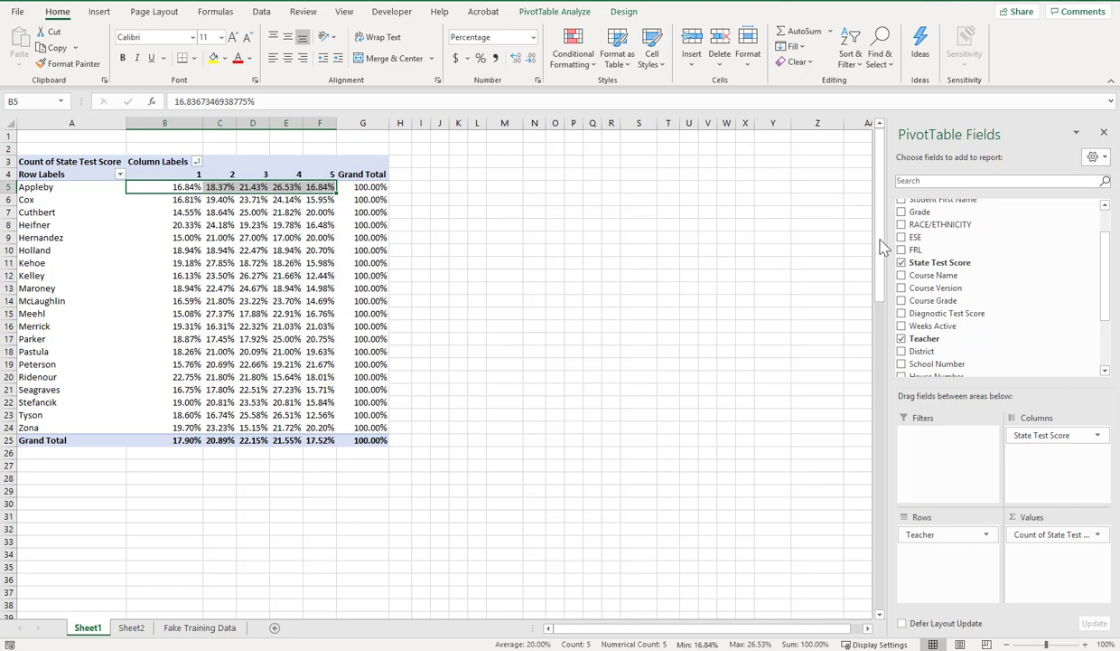
# Step: Change the Count of State Test Score values to show as % of Column Total
pyautogui.click(1041, 540)
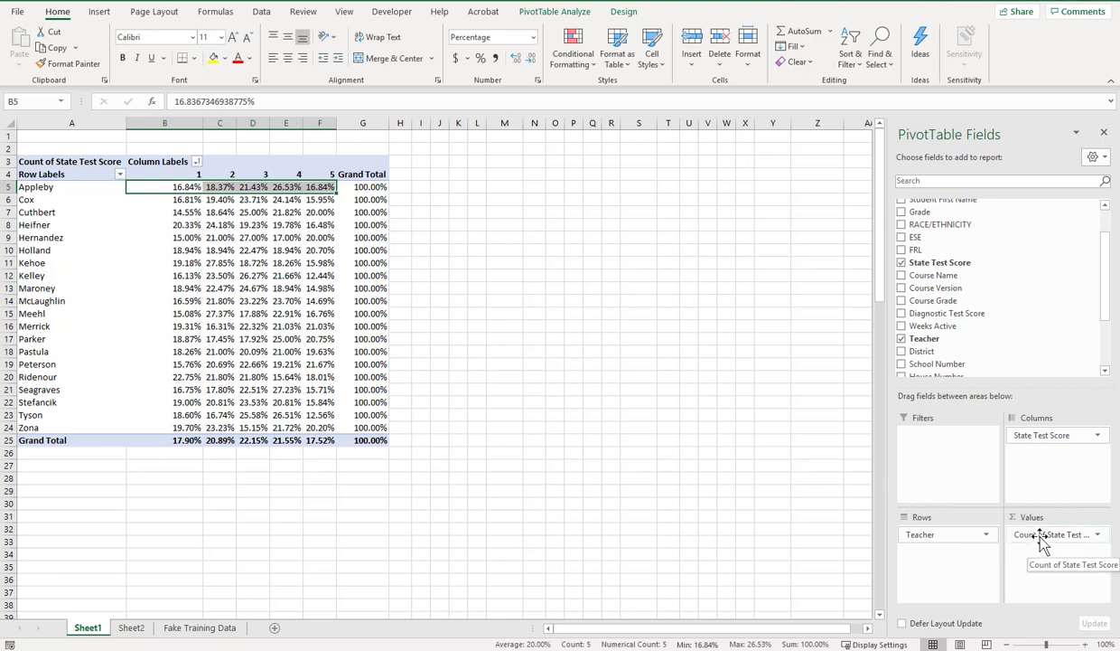
pyautogui.click(1052, 516)
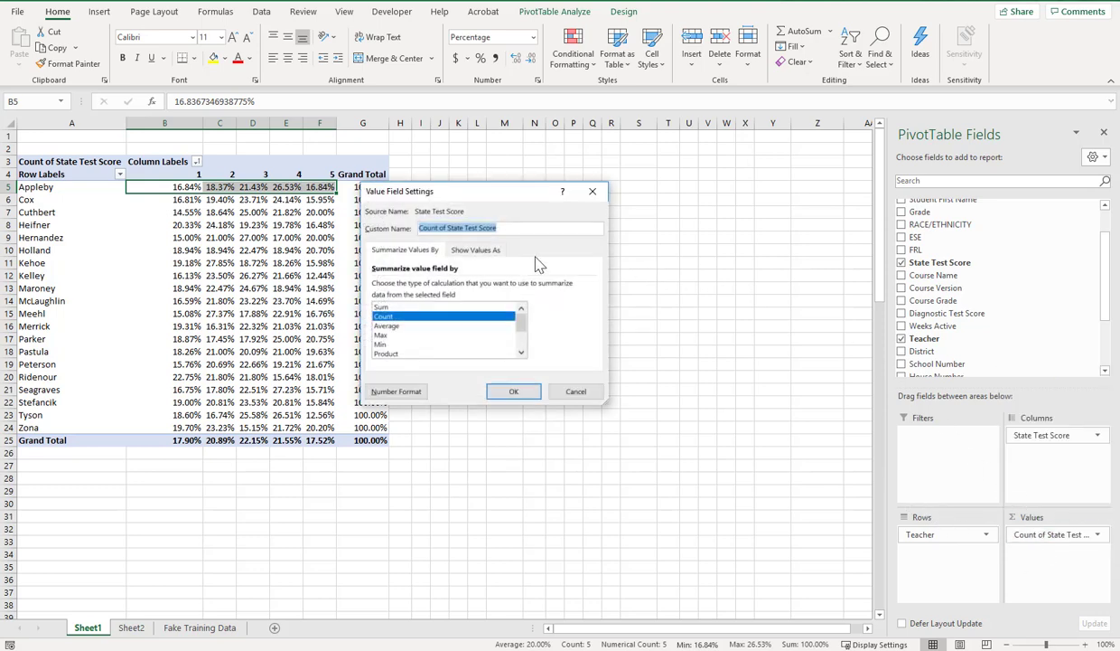
pyautogui.click(478, 252)
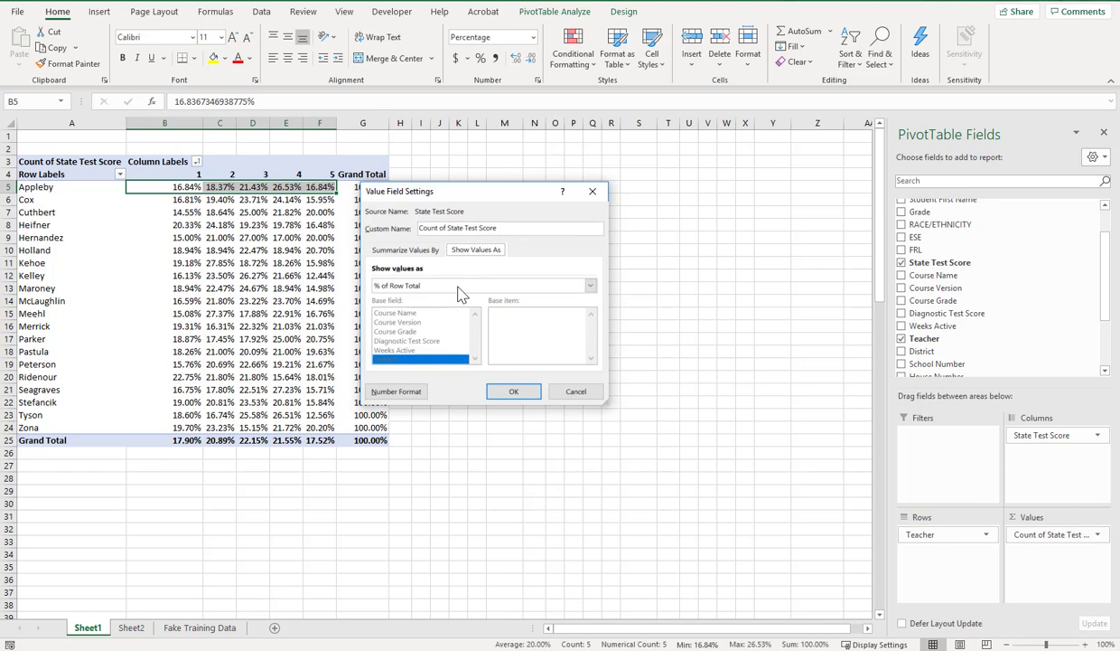
pyautogui.click(460, 290)
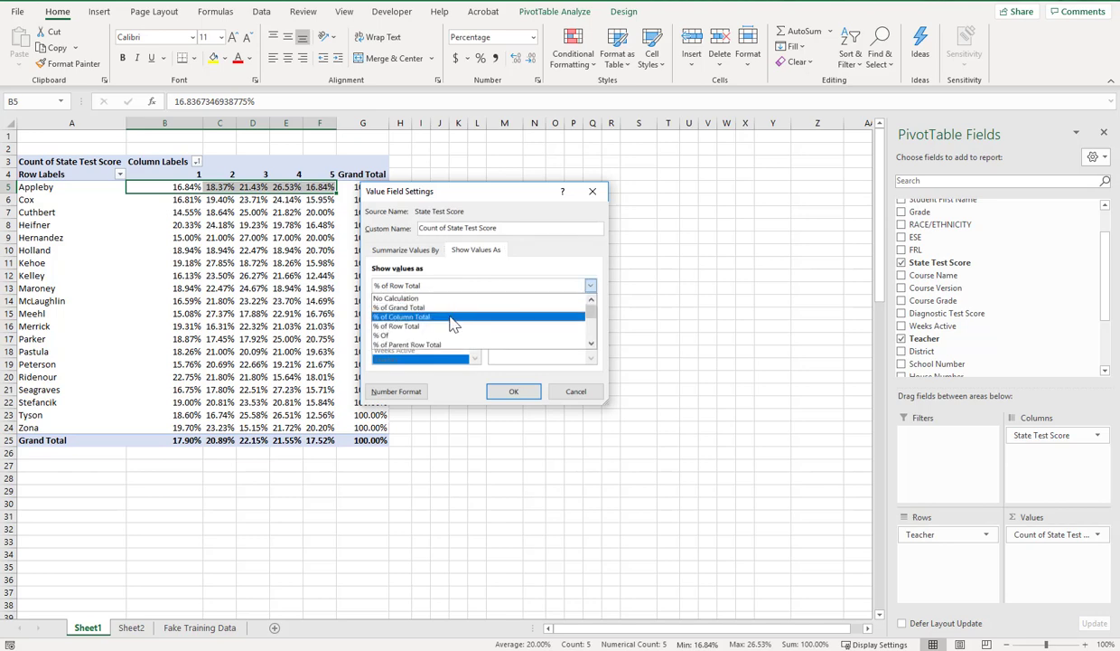
pyautogui.click(452, 323)
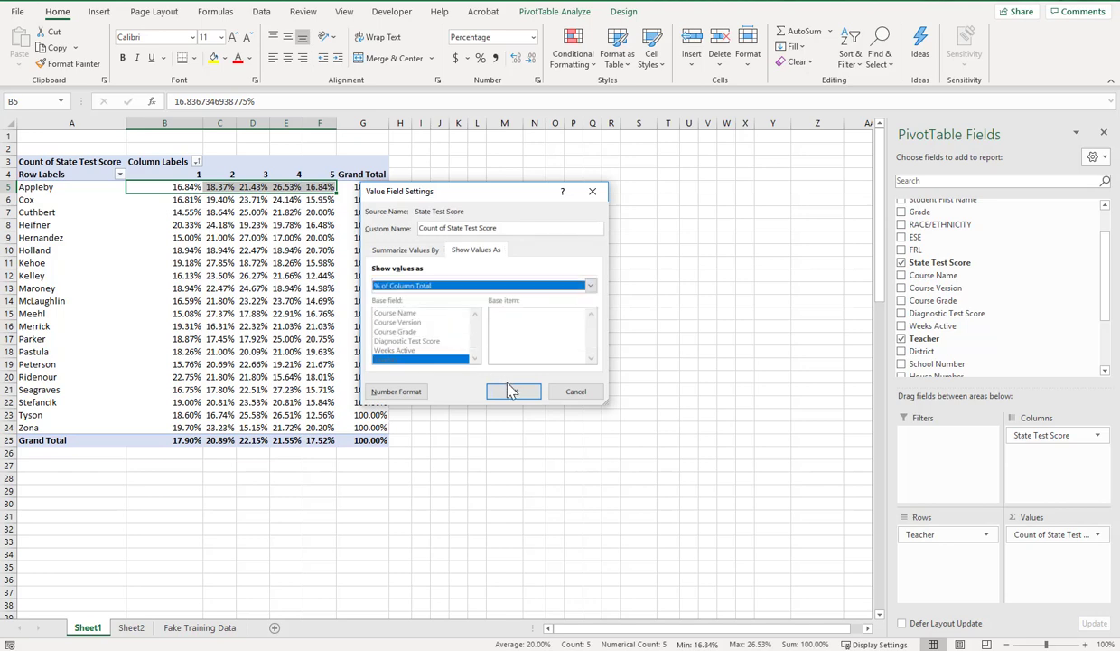
pyautogui.click(514, 394)
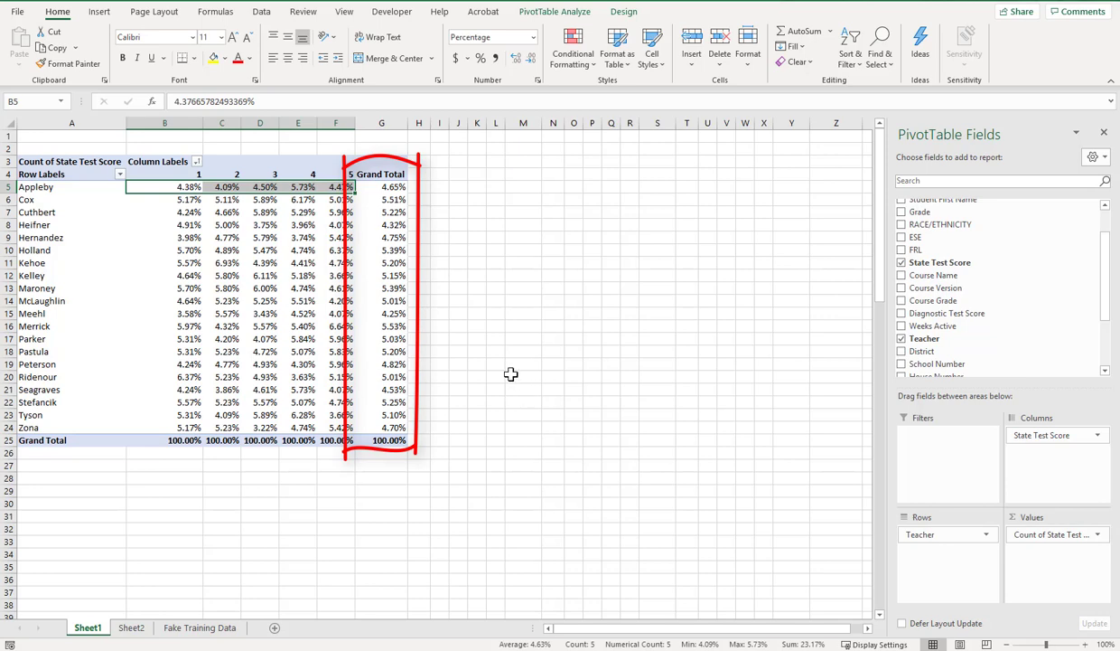
# Step: Examine the column-total percentages across the first teacher's row and down the score 1 column, B5:B24, with their selection statistics
pyautogui.click(392, 186)
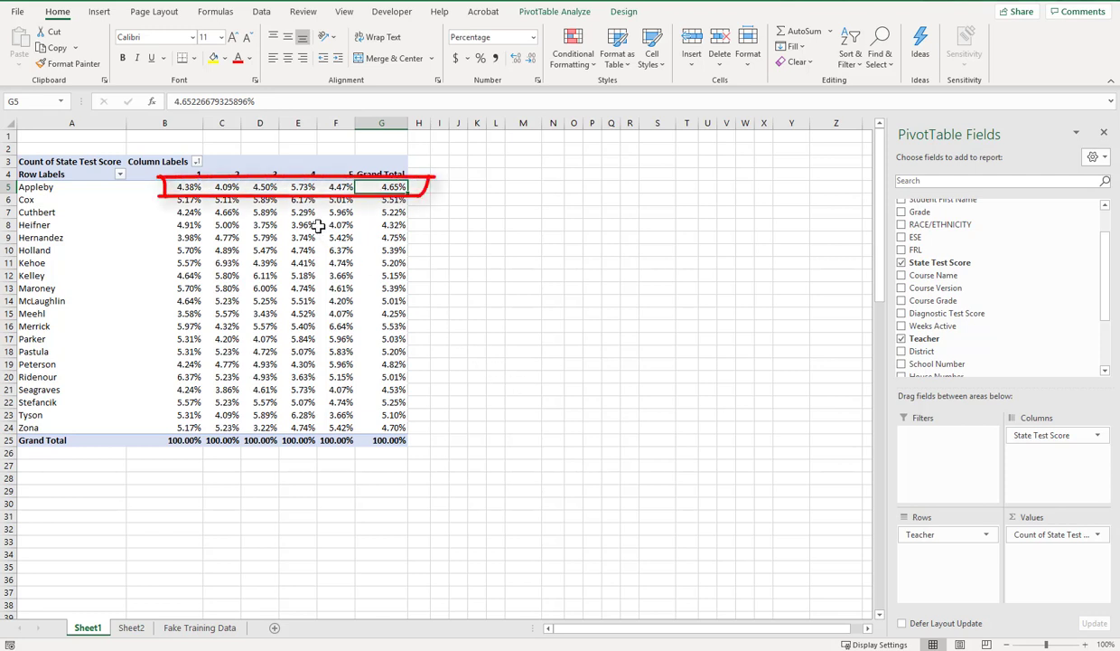
pyautogui.click(188, 184)
pyautogui.moveTo(188, 185); pyautogui.dragTo(340, 189)
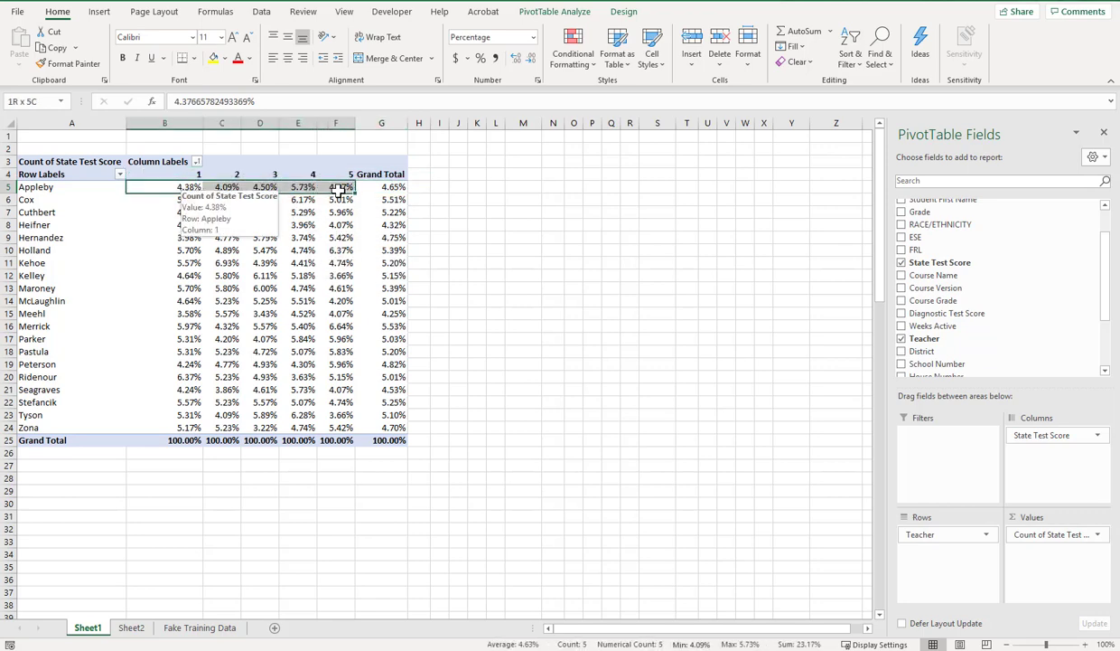
pyautogui.click(469, 213)
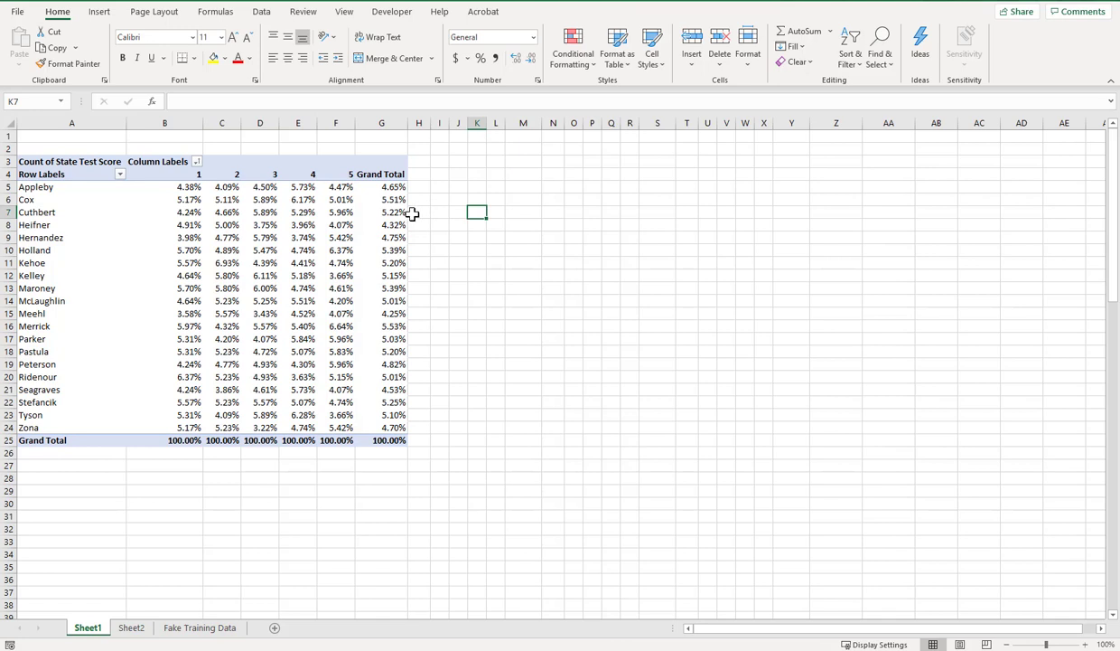
pyautogui.moveTo(373, 238)
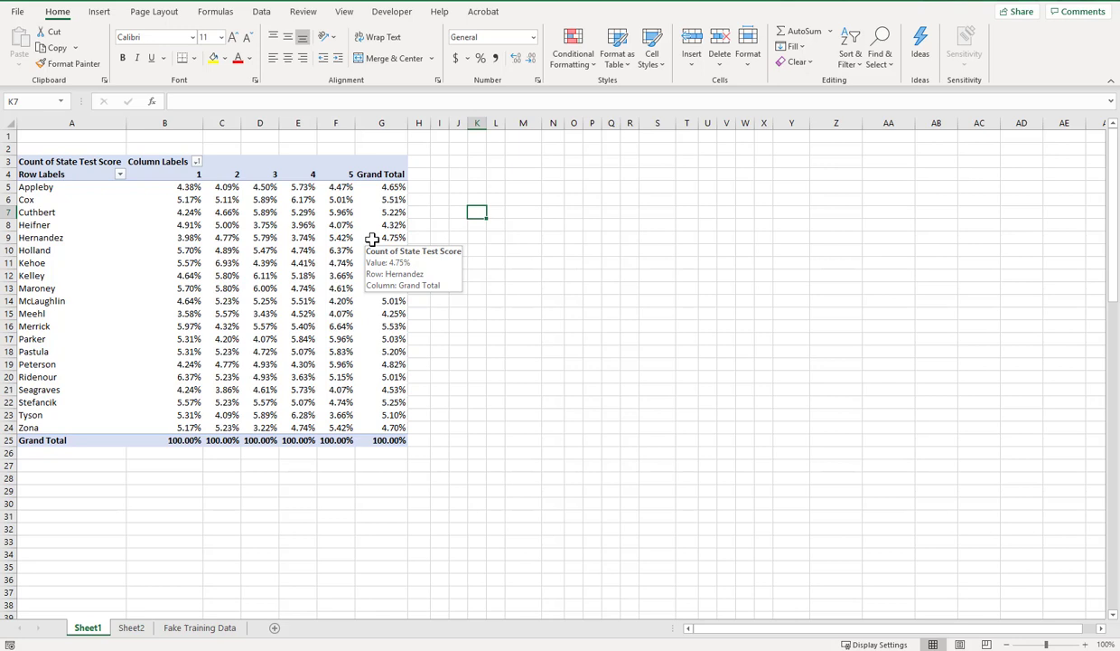
pyautogui.click(178, 184)
pyautogui.moveTo(188, 218); pyautogui.dragTo(182, 424)
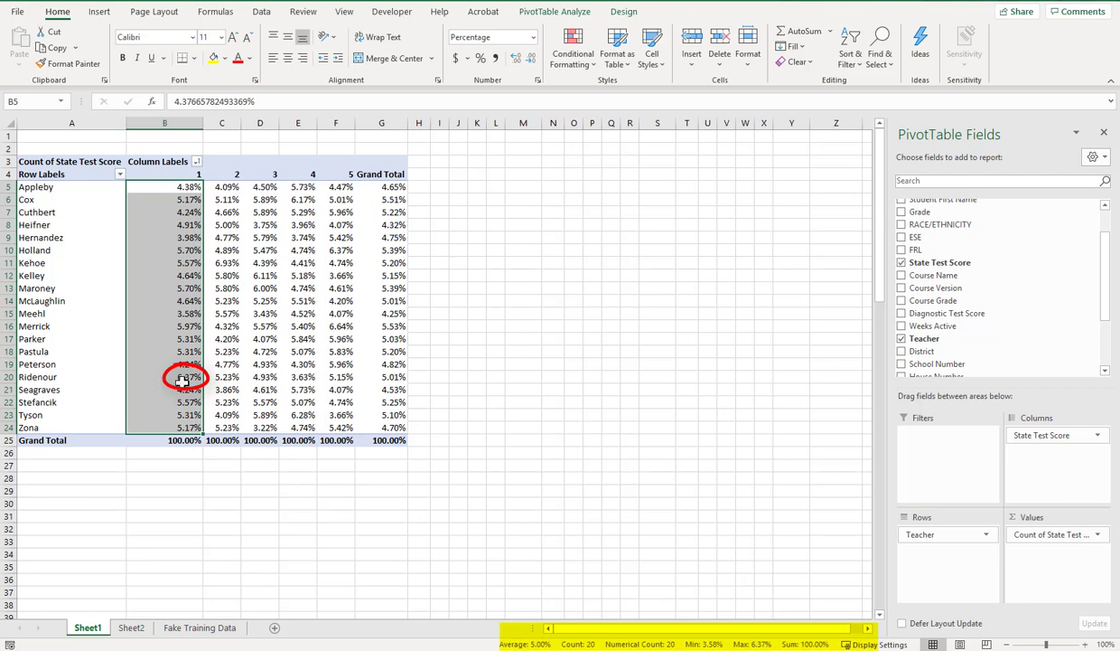
pyautogui.moveTo(182, 379)
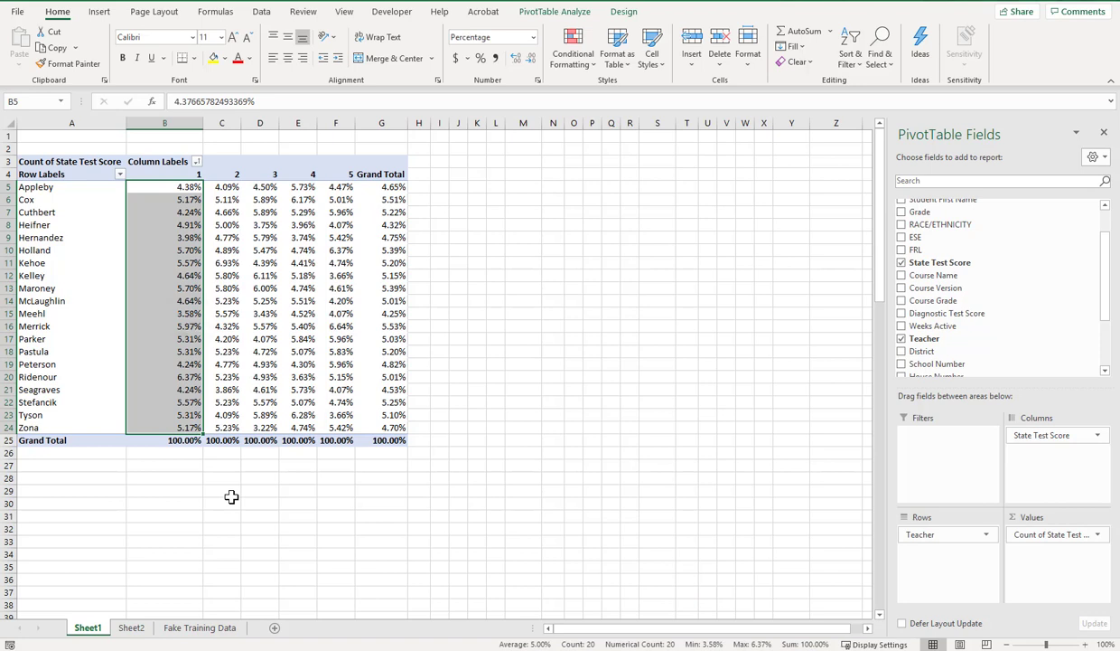
# Step: Set the Count of State Test Score values back to show as % of Row Total
pyautogui.click(1035, 537)
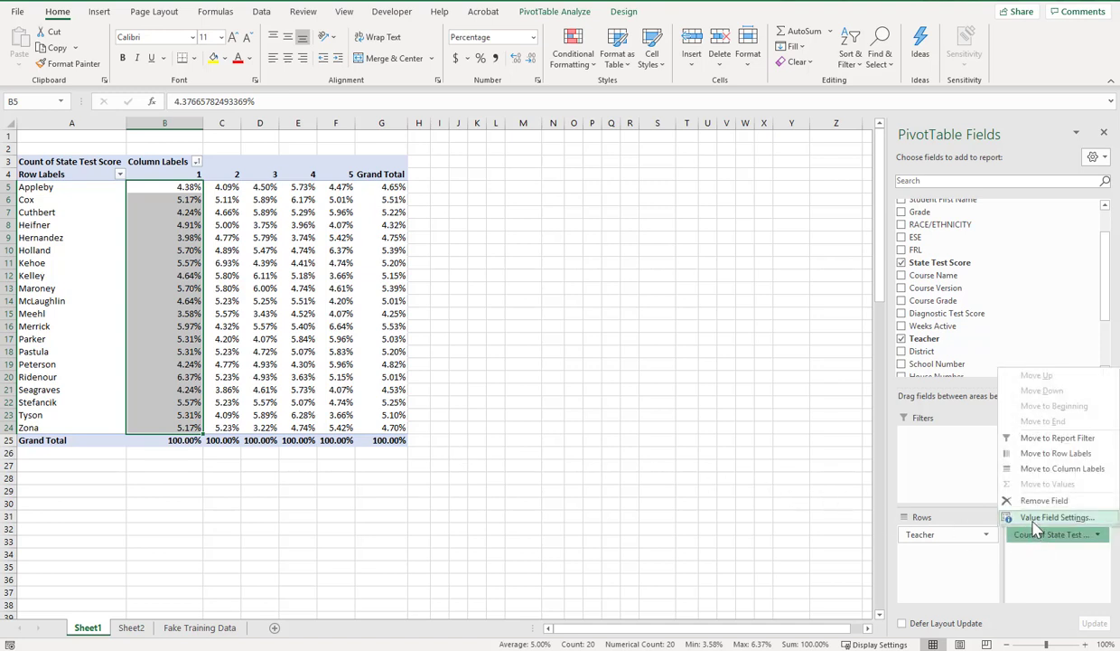
pyautogui.click(1033, 519)
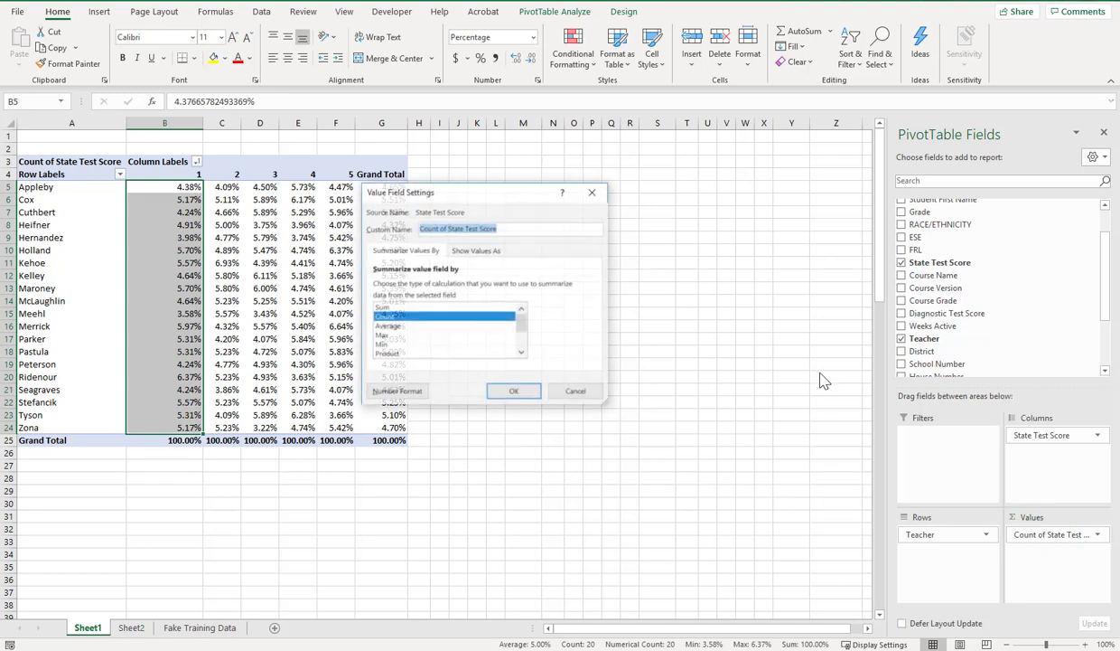
pyautogui.click(471, 255)
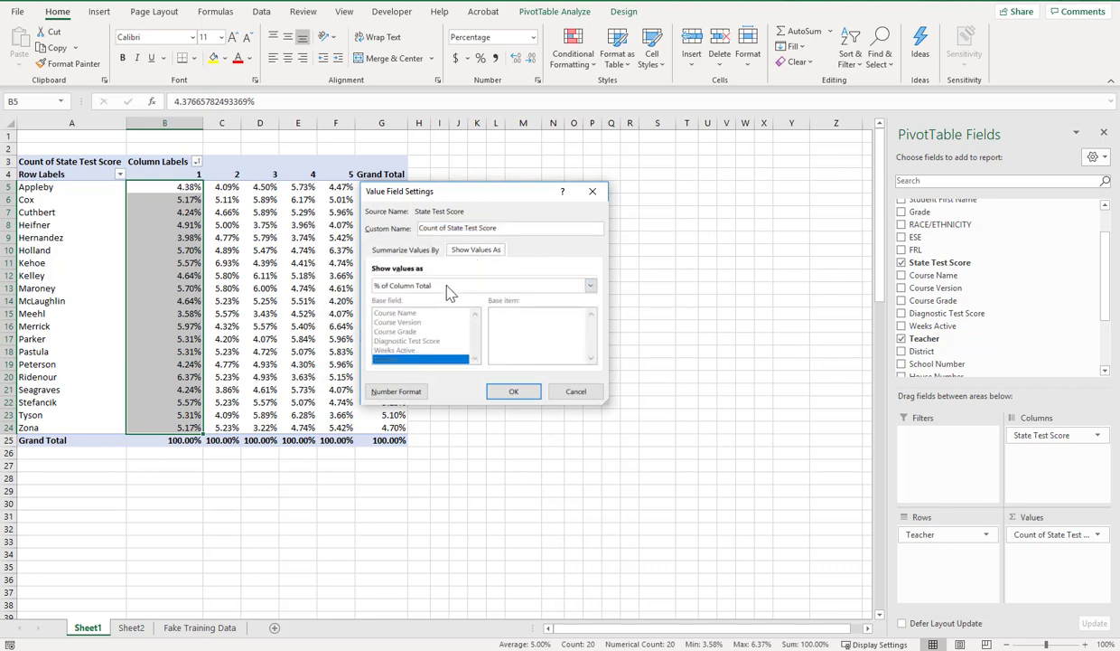
pyautogui.click(441, 285)
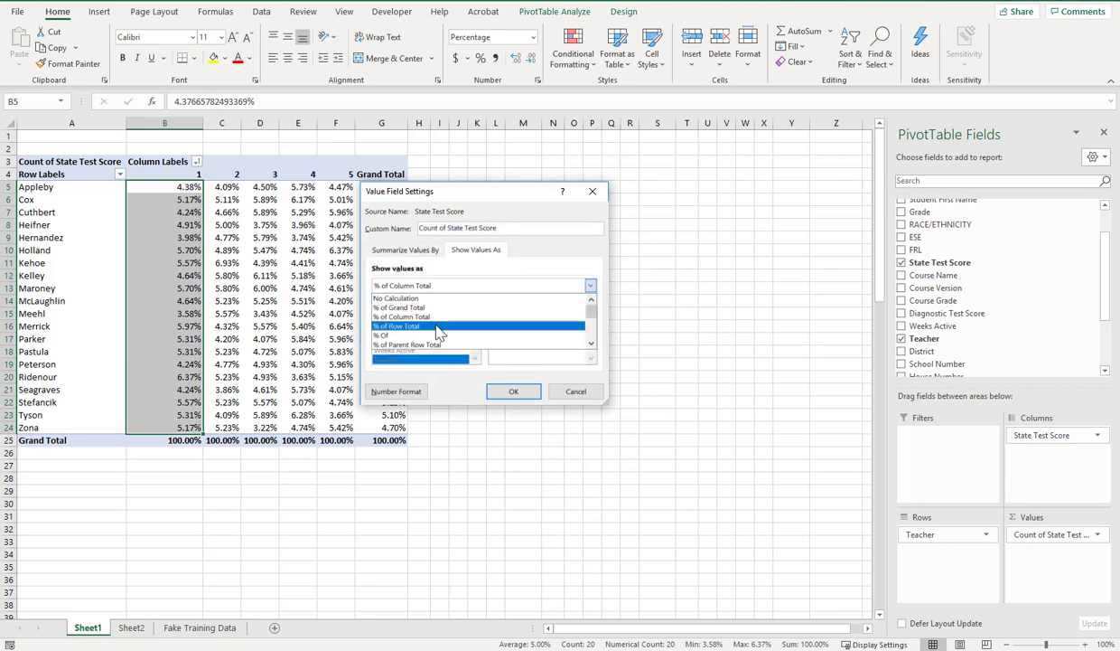
pyautogui.click(436, 331)
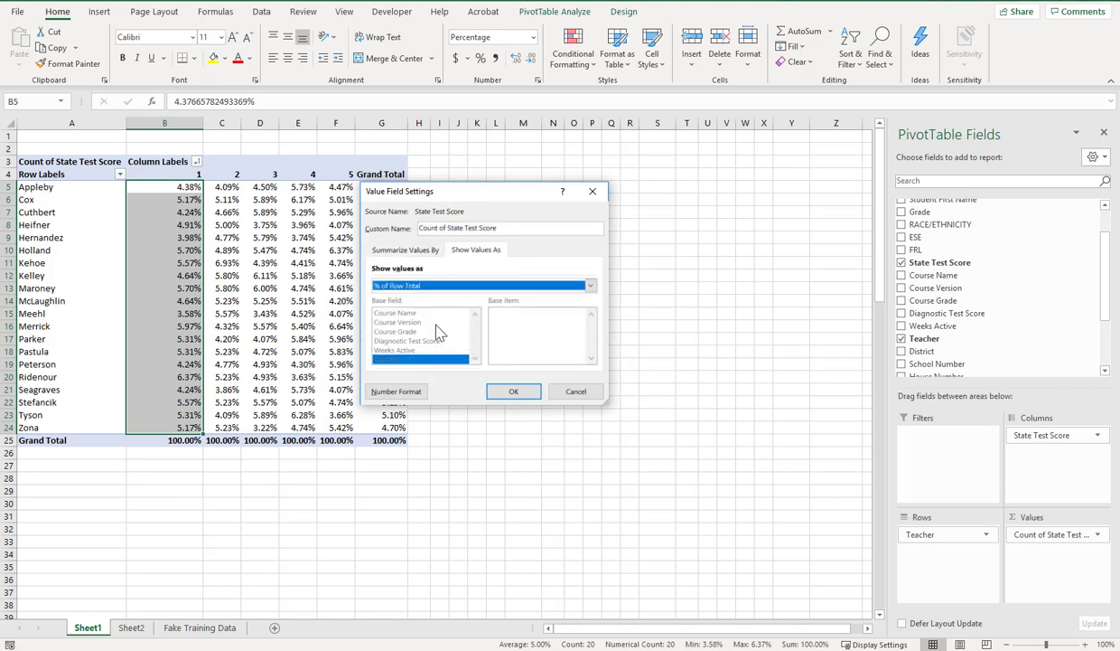
pyautogui.click(528, 391)
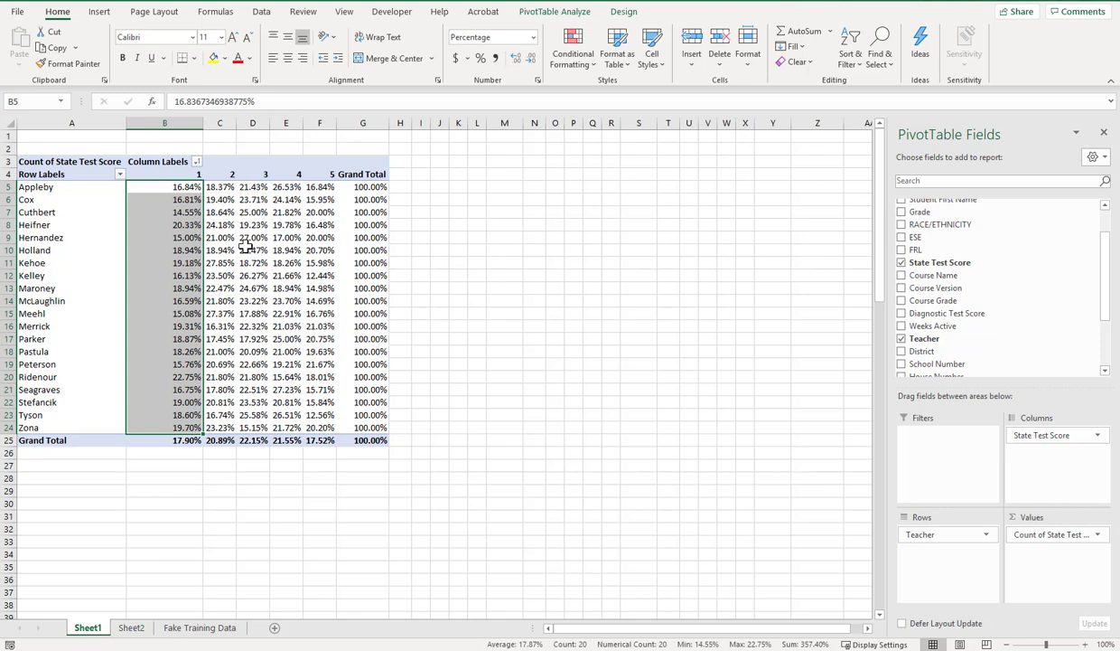
# Step: Copy the entire pivot table, including its headers and grand totals, from A3:G25
pyautogui.moveTo(64, 162); pyautogui.dragTo(375, 437)
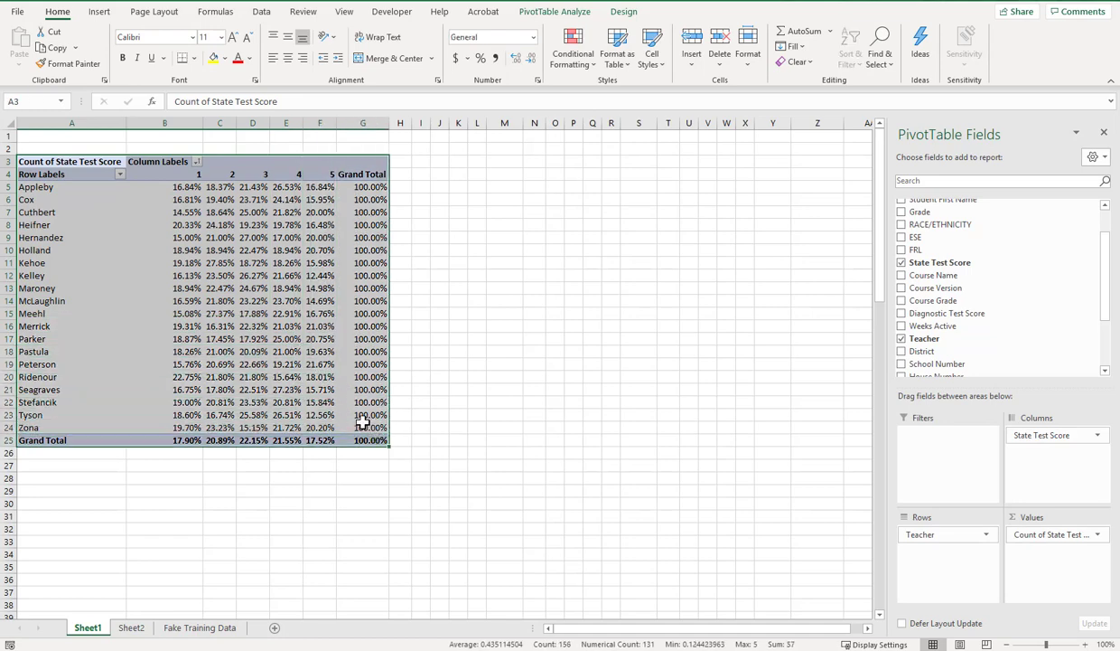
pyautogui.rightClick(290, 334)
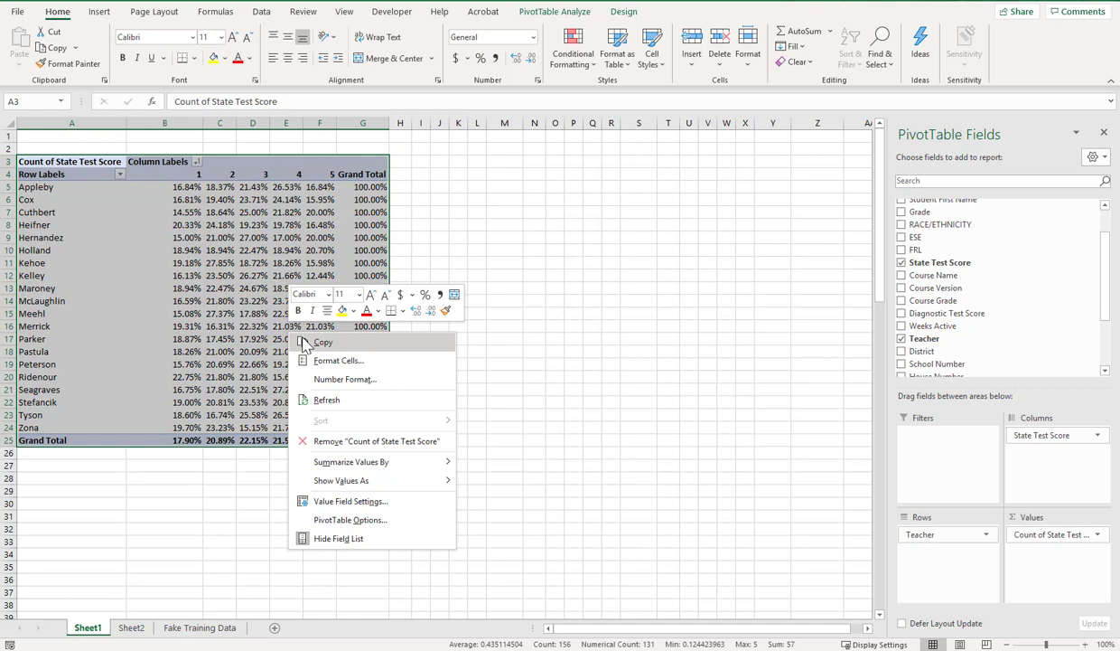
pyautogui.click(323, 342)
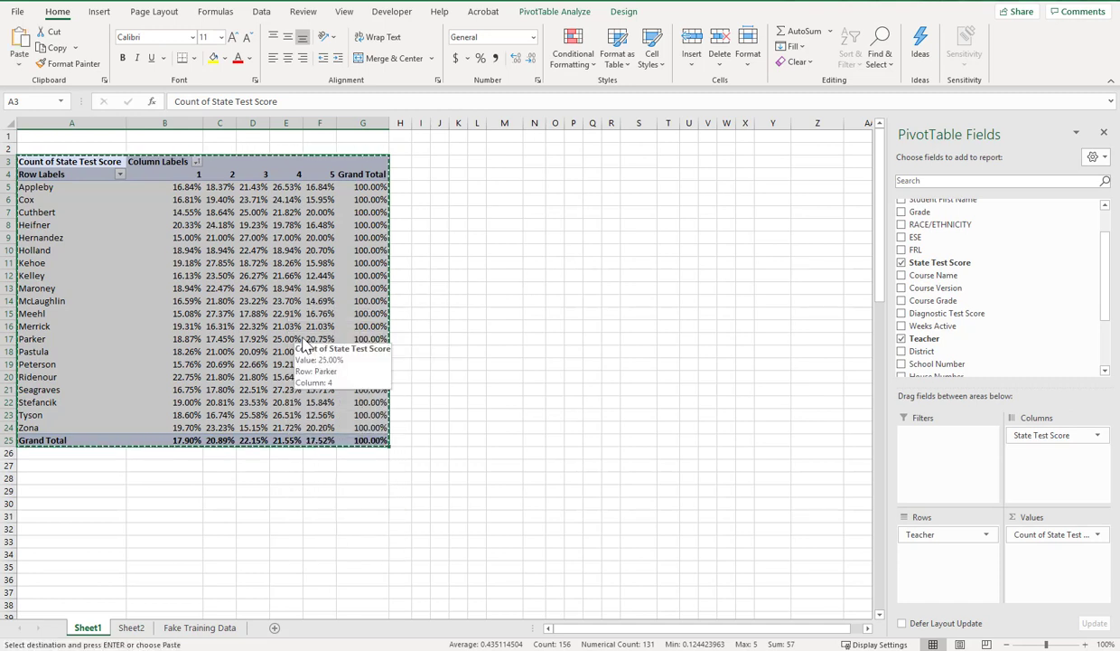
# Step: Add a new worksheet and paste the copied pivot table there at A2 with the regular Paste option
pyautogui.click(277, 629)
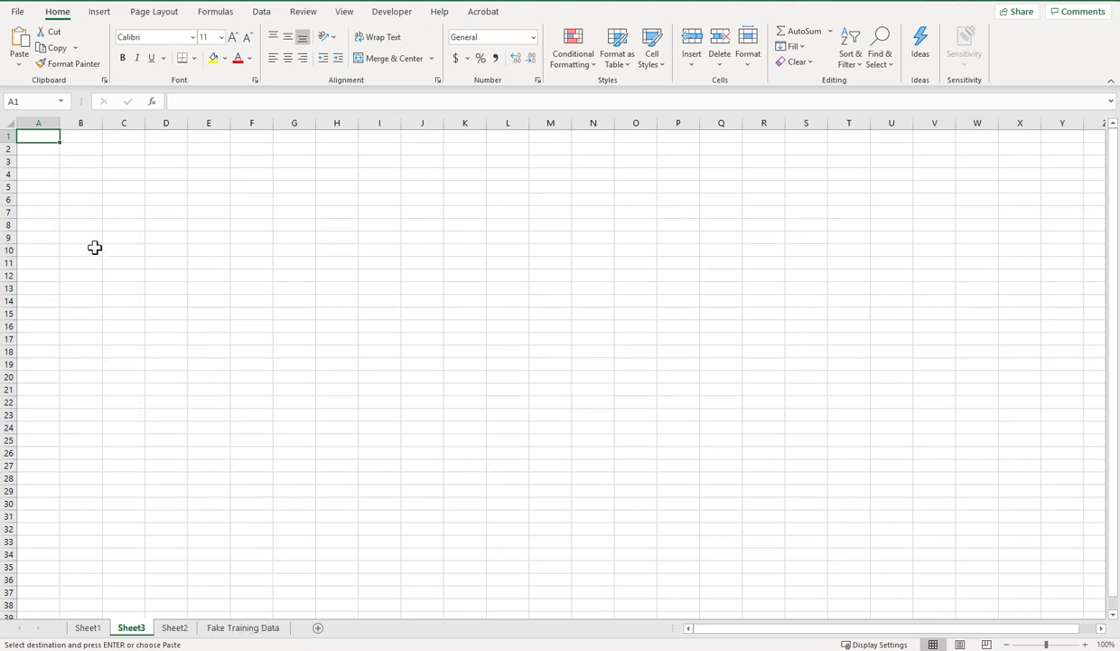
pyautogui.rightClick(44, 148)
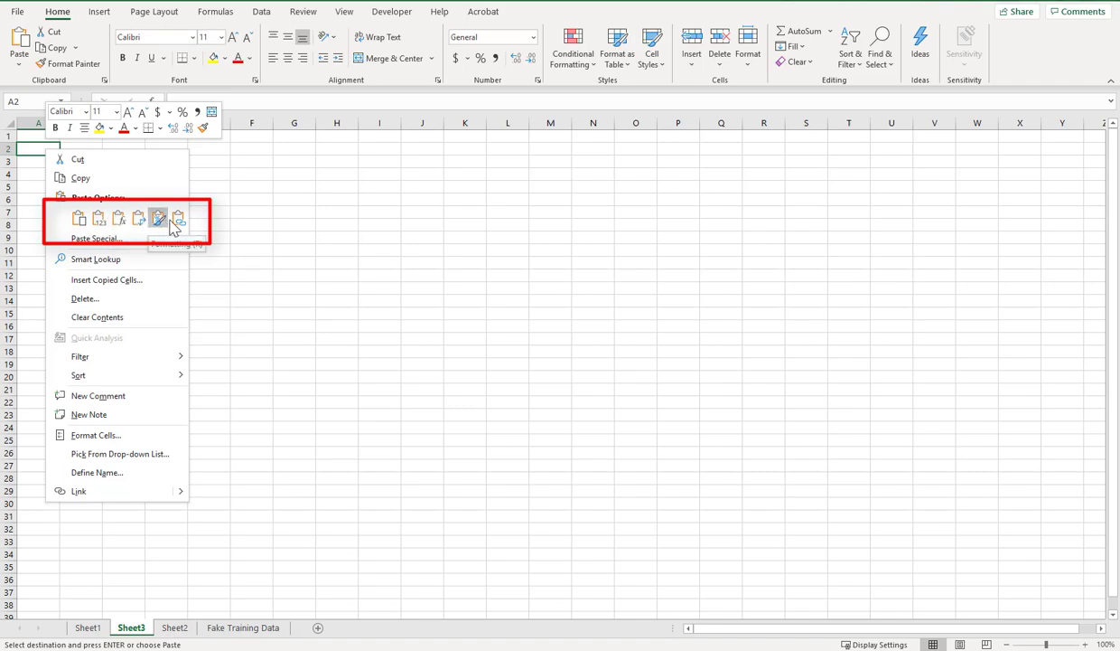
pyautogui.click(158, 222)
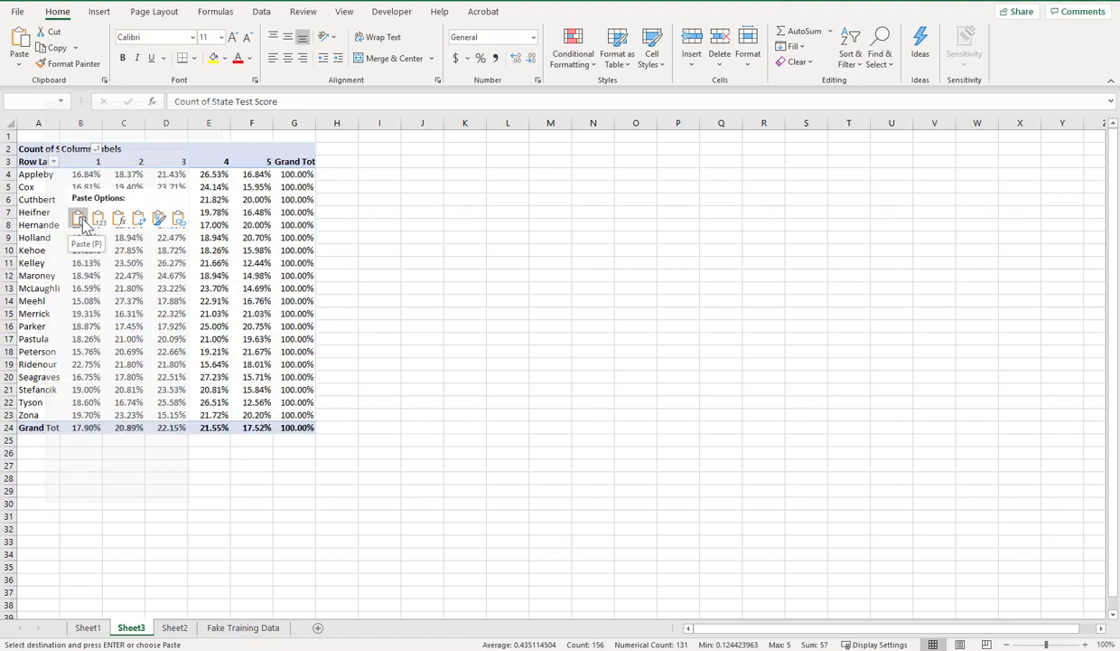
pyautogui.click(80, 225)
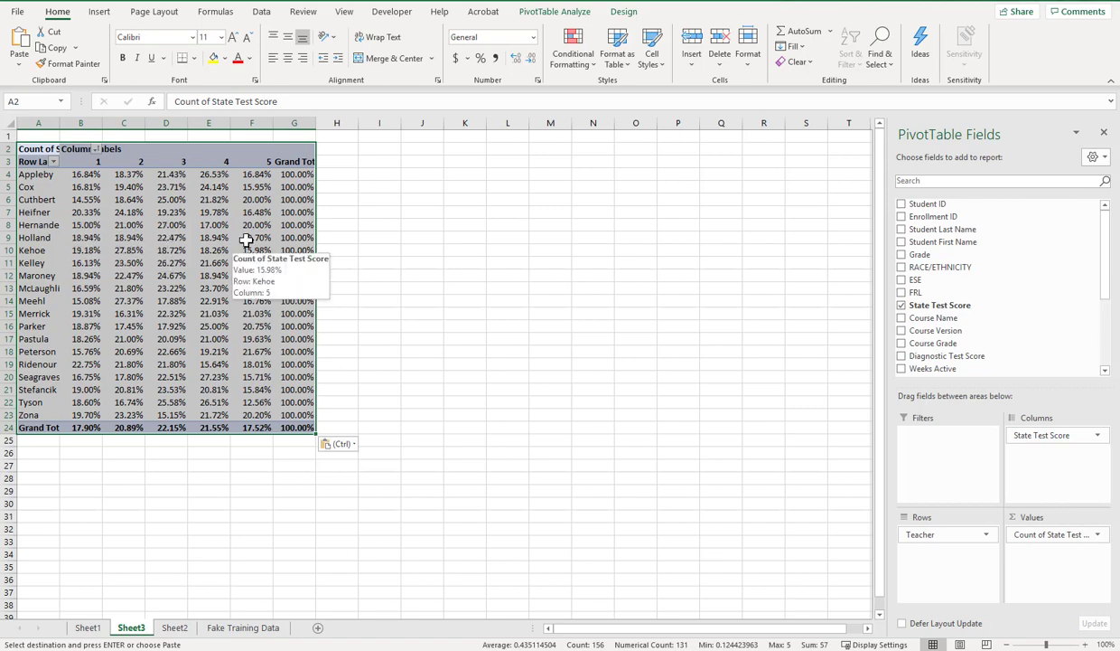
# Step: Paste the copied pivot table again as values only, starting at J2
pyautogui.click(425, 147)
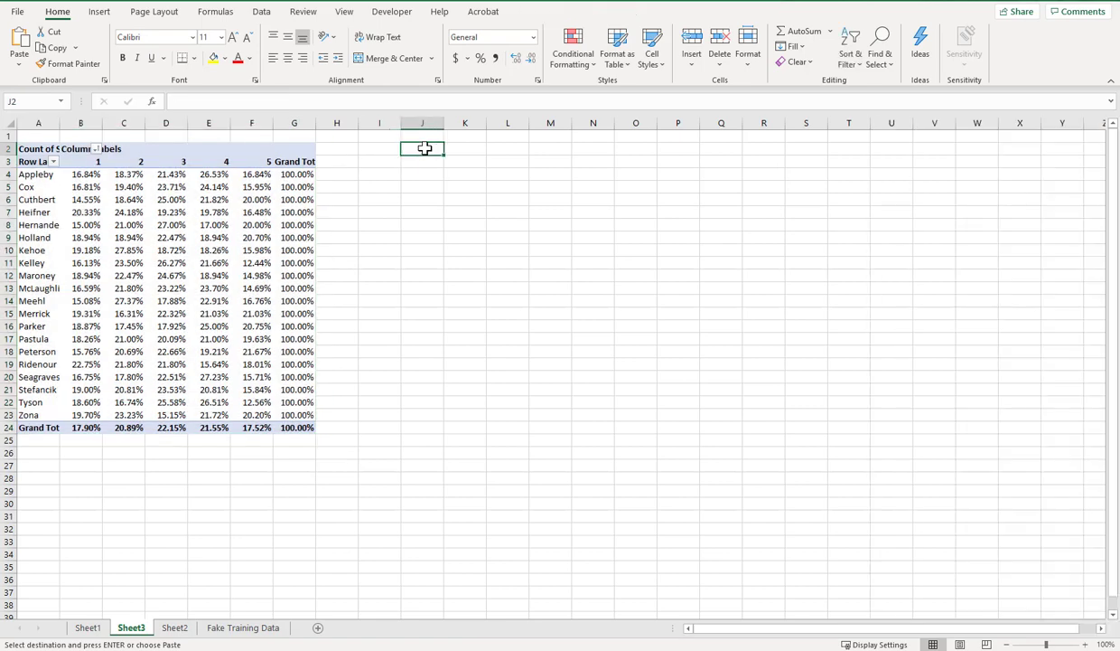
pyautogui.rightClick(424, 148)
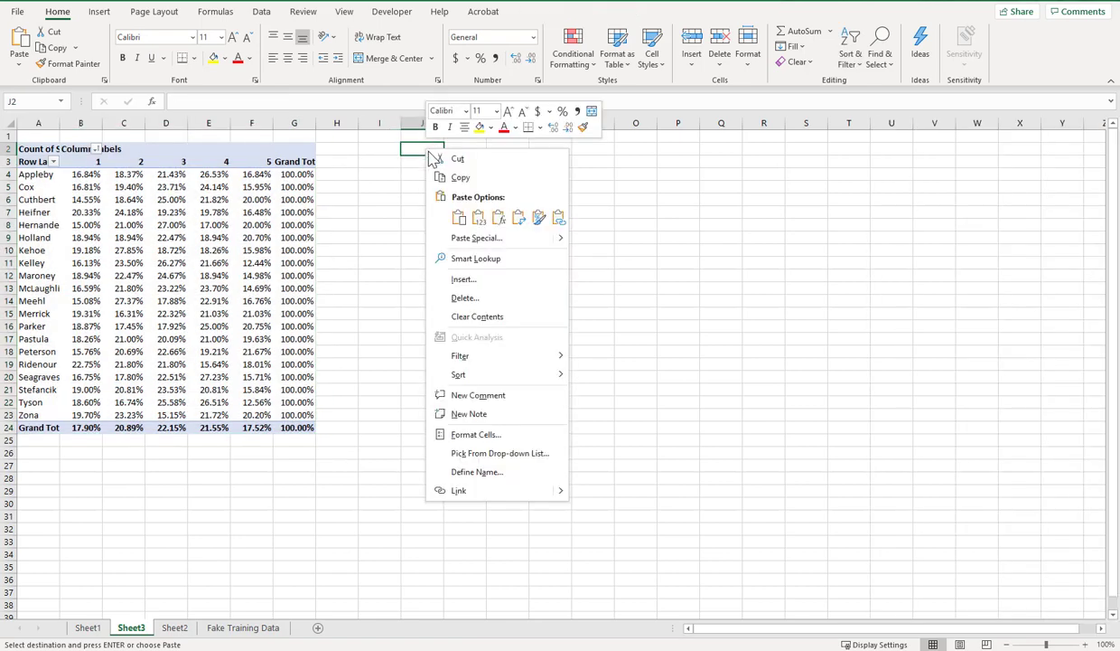
pyautogui.click(479, 219)
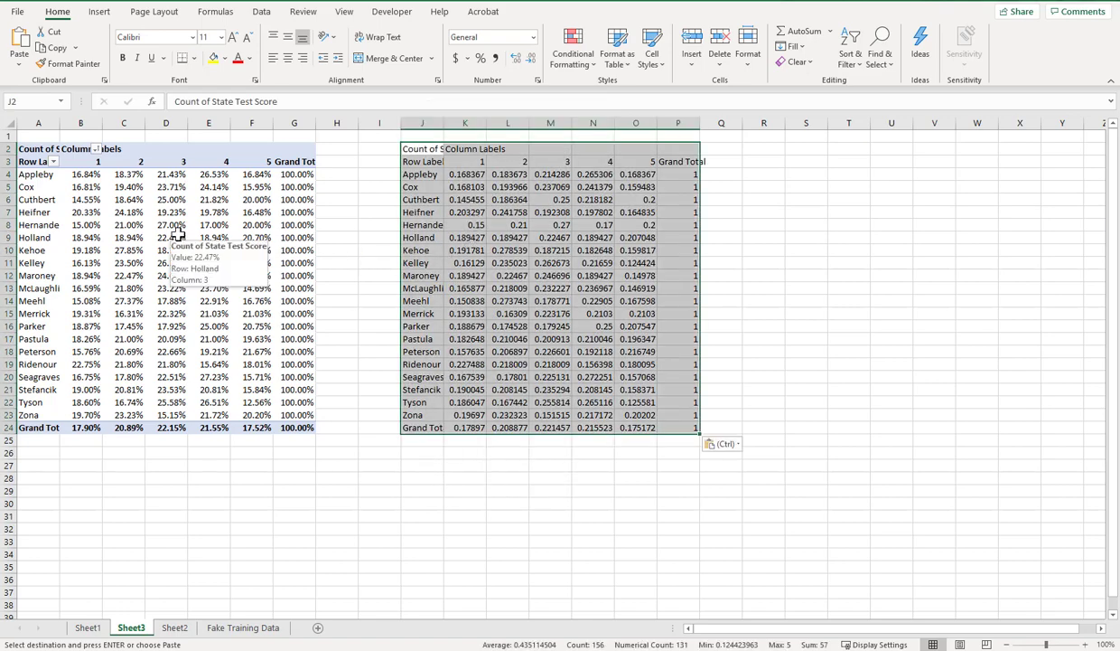
# Step: Add the Grade field below Teacher in the rows of the pasted pivot table
pyautogui.click(177, 235)
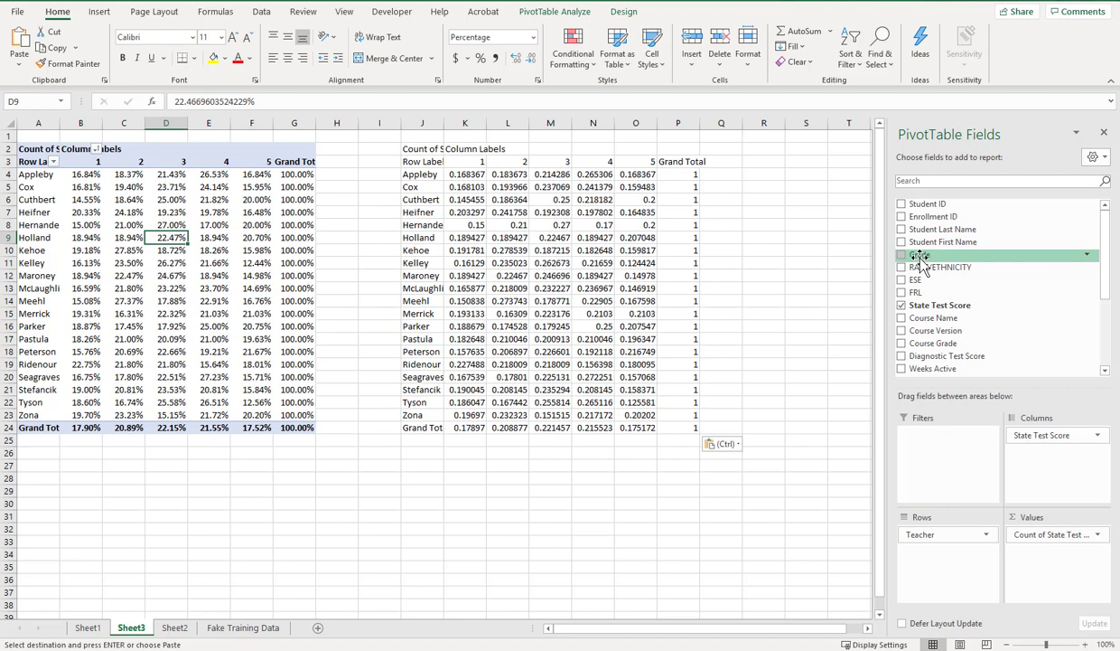
pyautogui.moveTo(920, 257); pyautogui.dragTo(921, 552)
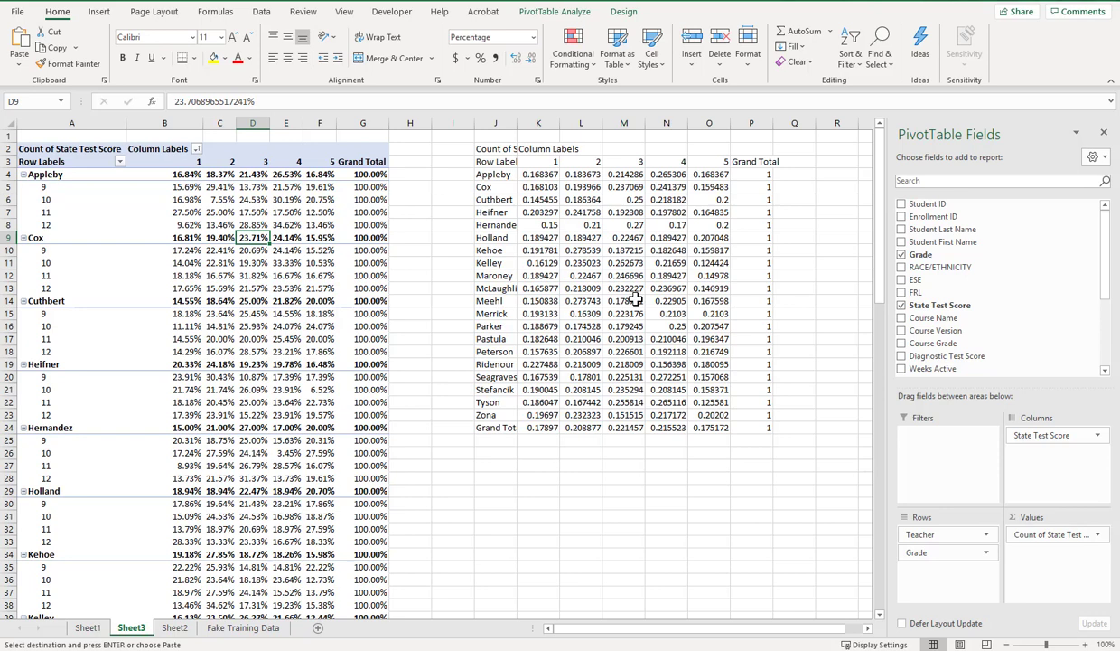
# Step: Format the values-only copy's numbers, K4:Q24, as percentages with two decimal places
pyautogui.click(548, 174)
pyautogui.moveTo(547, 175)
pyautogui.mouseDown()
pyautogui.moveTo(670, 220)
pyautogui.moveTo(740, 378)
pyautogui.moveTo(775, 423)
pyautogui.mouseUp()
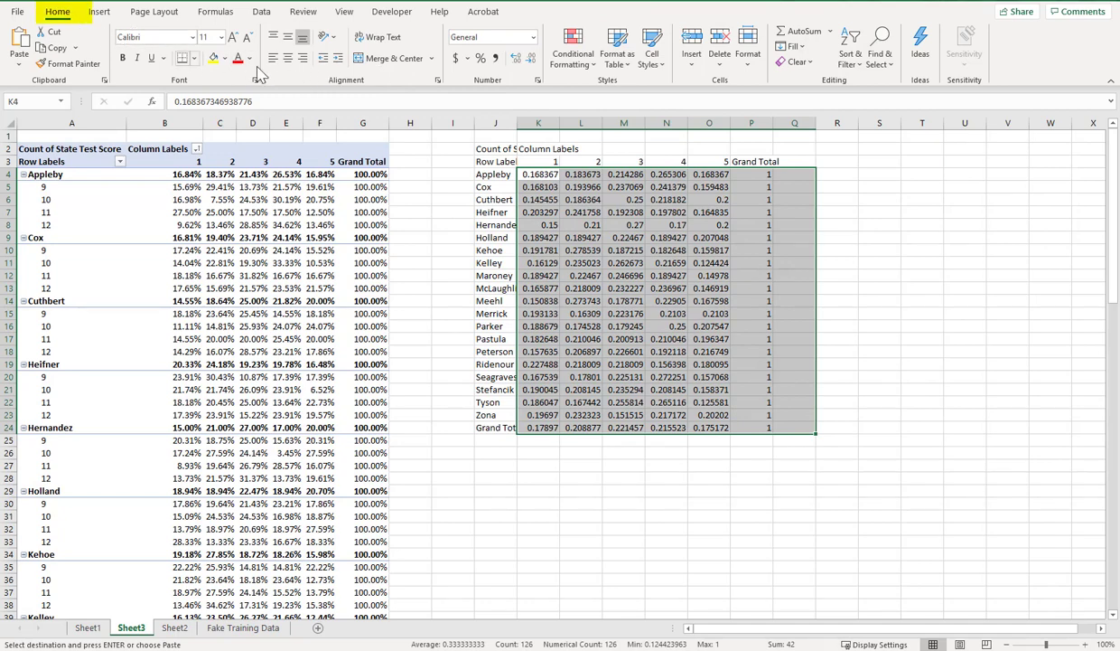
pyautogui.click(482, 59)
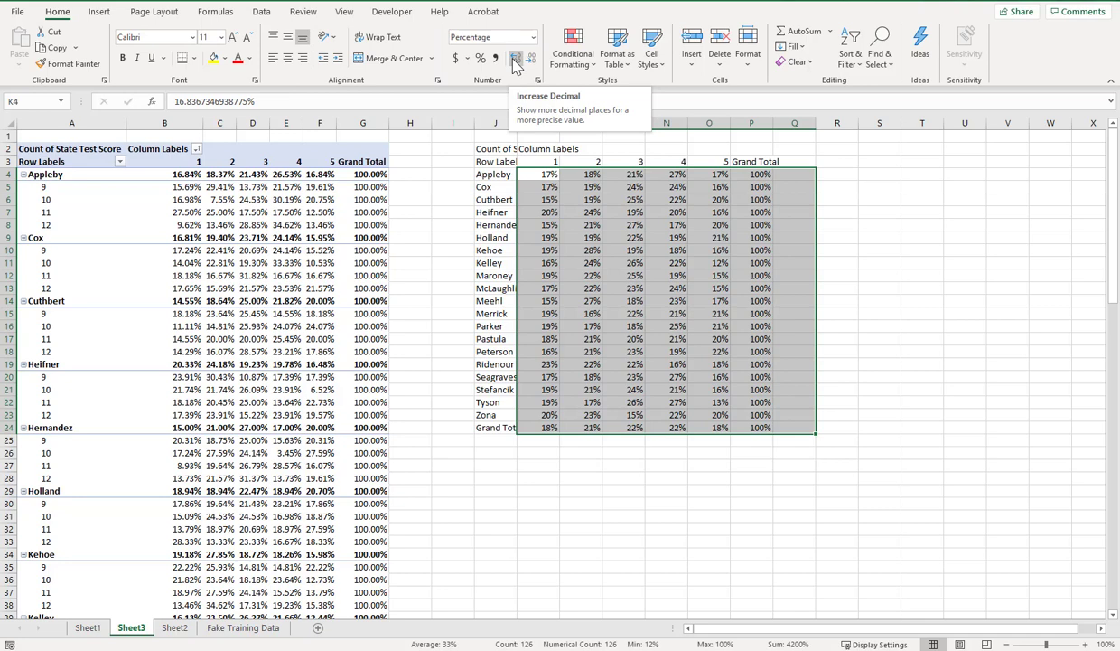
pyautogui.click(515, 59)
pyautogui.click(515, 59)
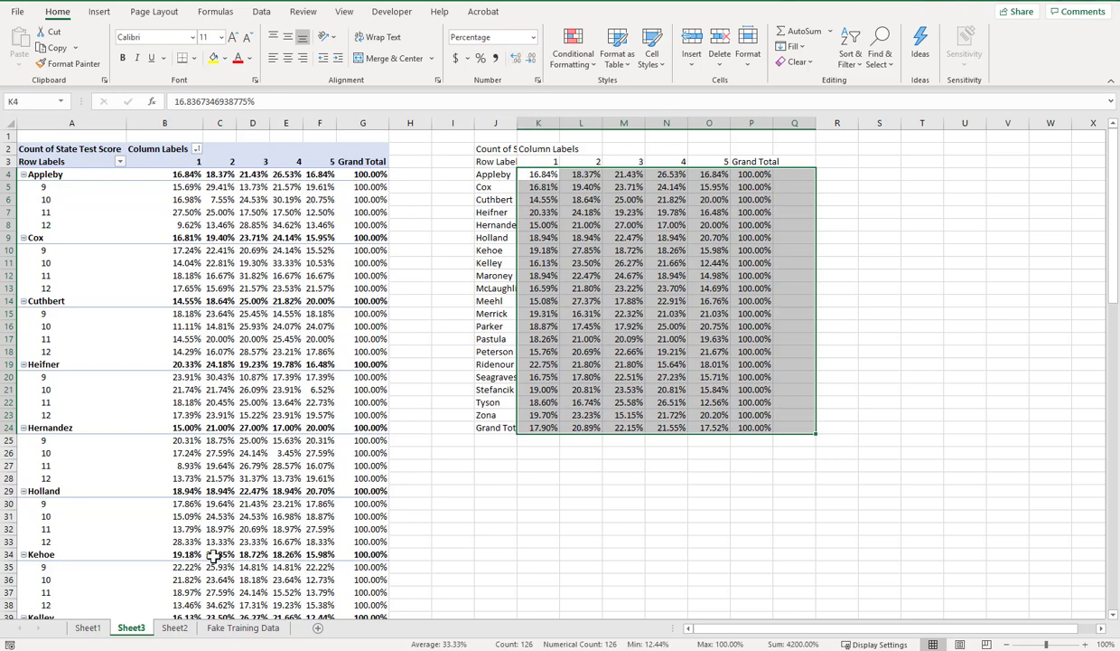
# Step: In the original pivot table on Sheet1, set the Count of State Test Score values to show with No Calculation
pyautogui.click(89, 629)
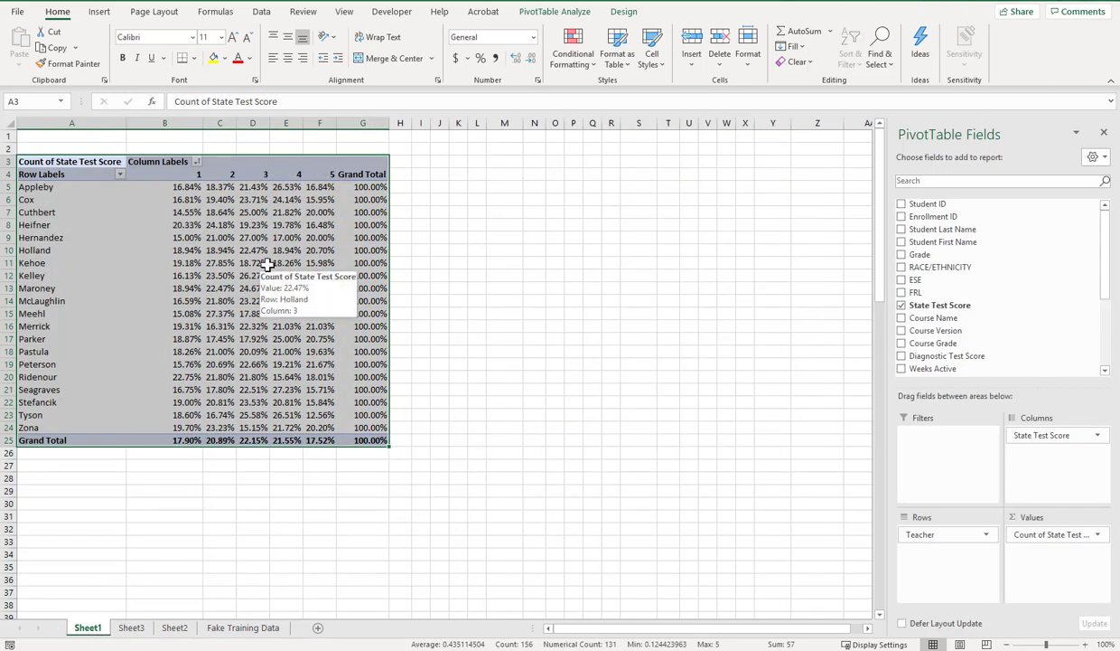
pyautogui.click(1049, 535)
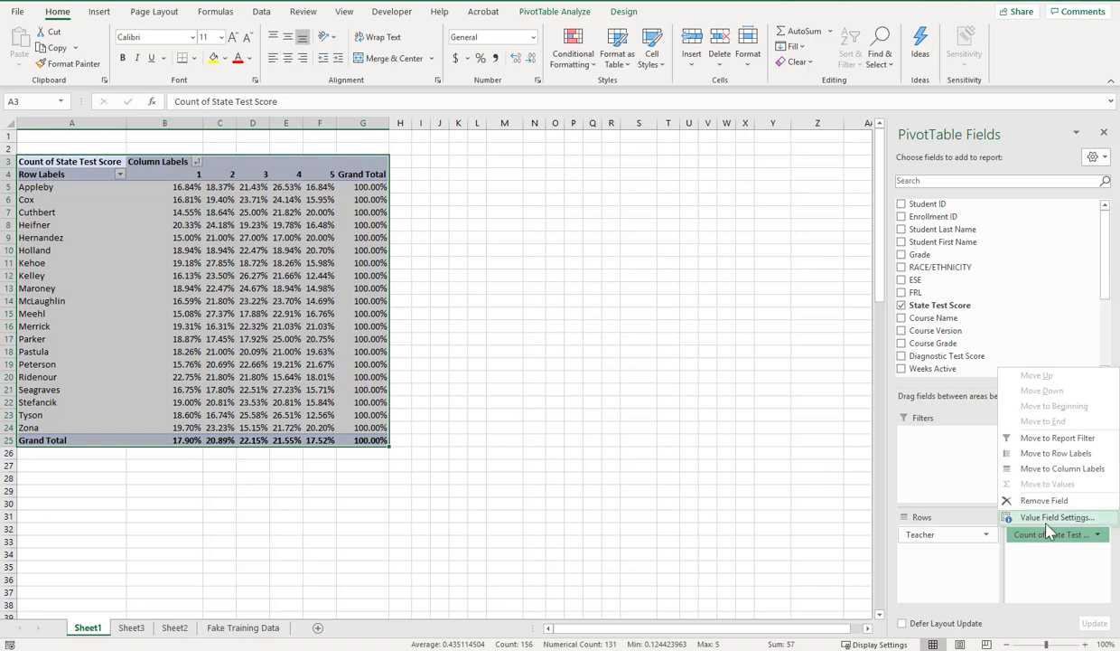
pyautogui.click(1050, 518)
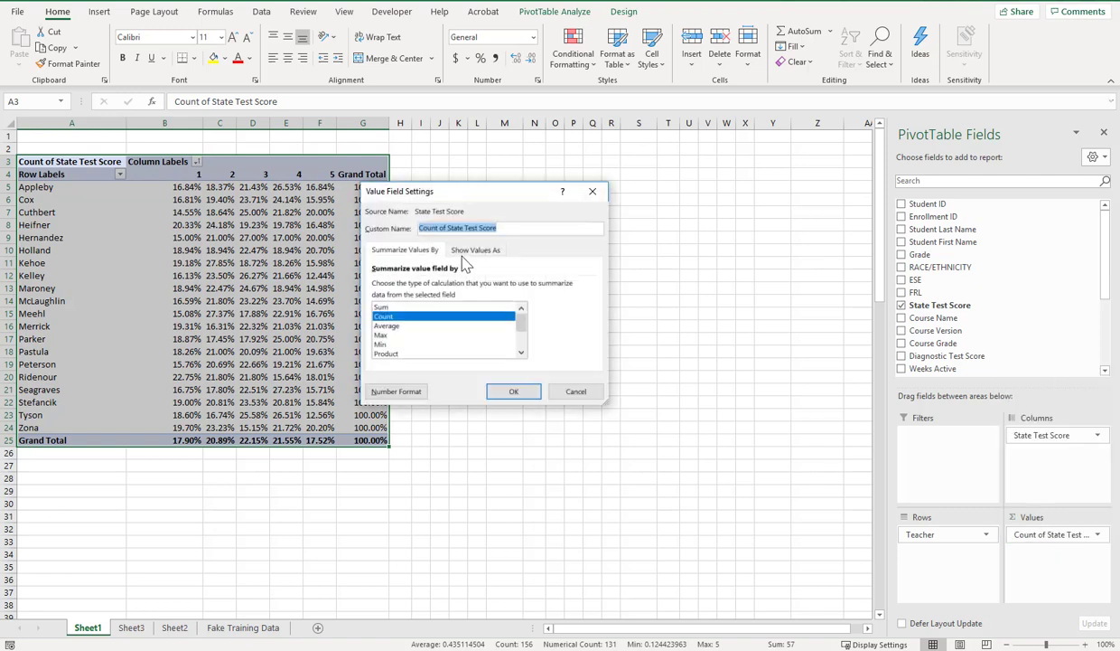
pyautogui.click(463, 252)
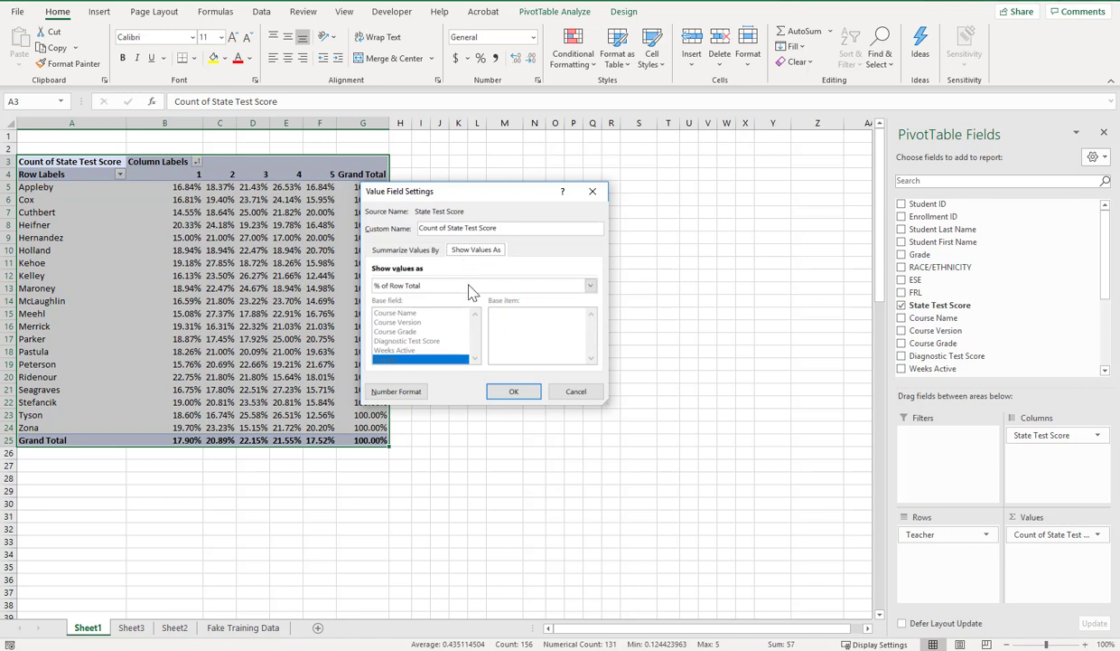
pyautogui.click(468, 290)
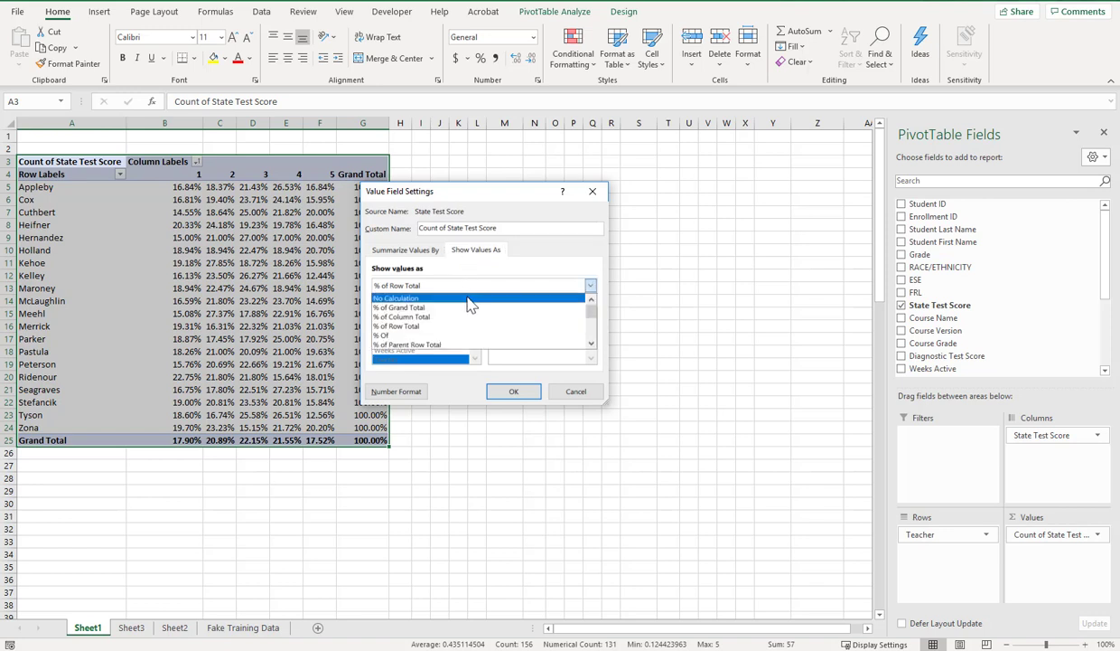
pyautogui.click(466, 297)
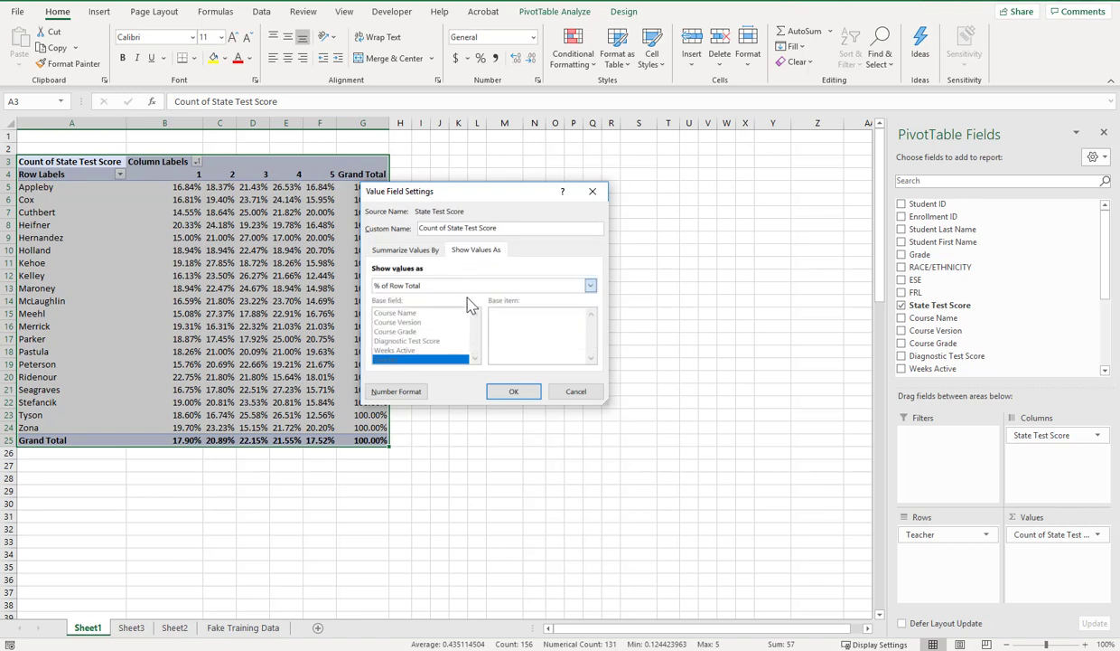
pyautogui.click(513, 392)
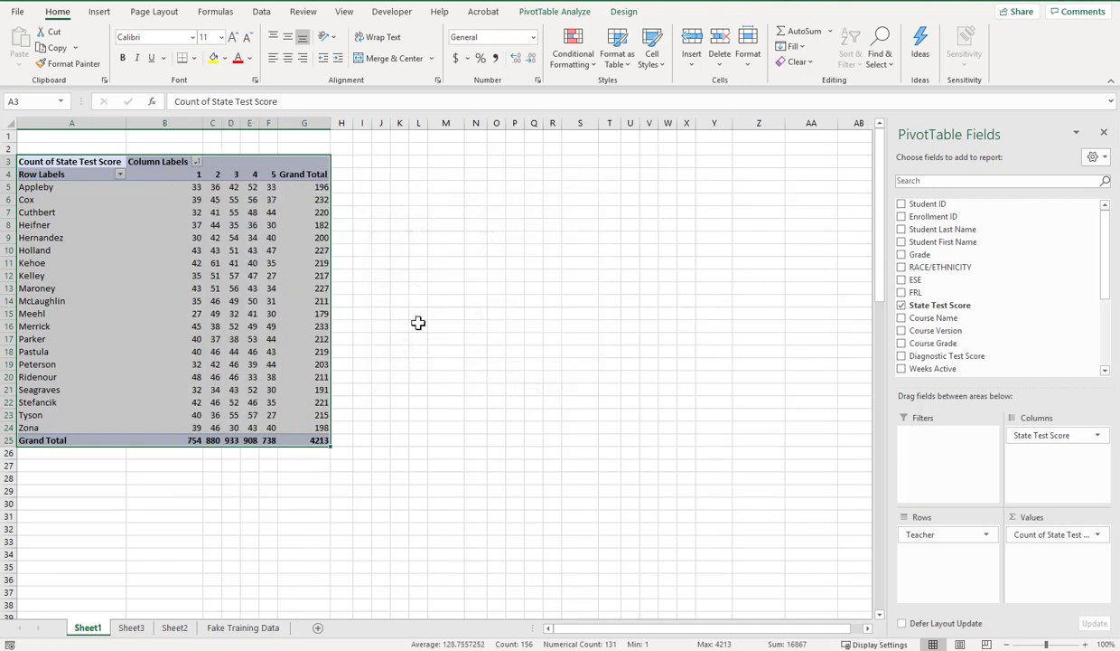
# Step: Copy the Sheet1 pivot table of raw counts and paste it as values only at S2 on Sheet3
pyautogui.rightClick(200, 218)
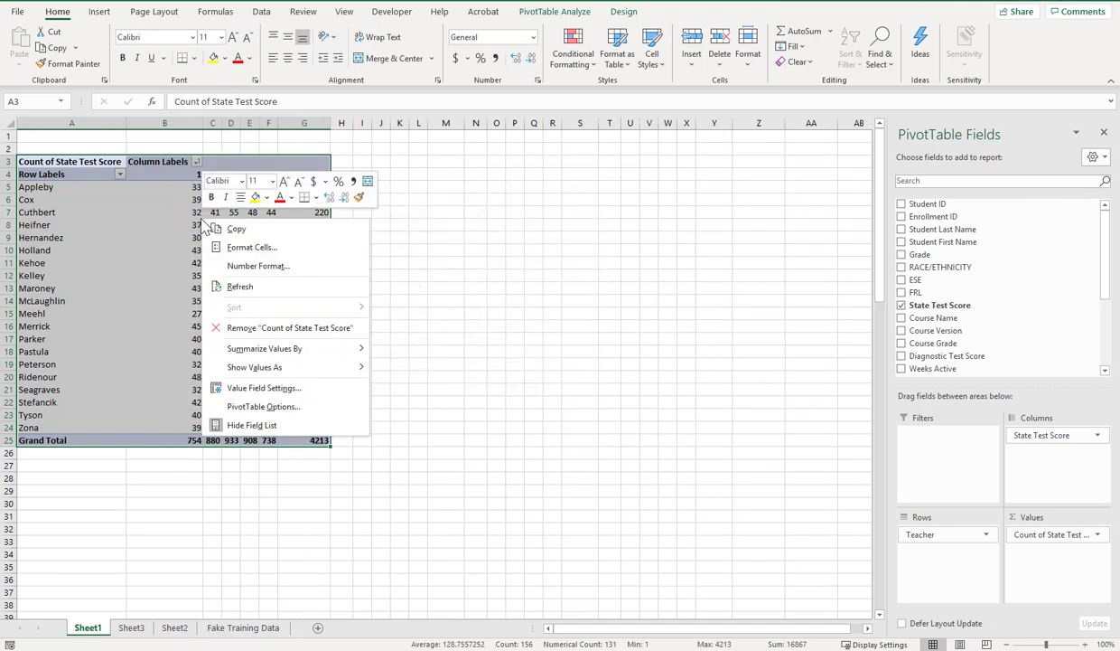
pyautogui.click(215, 232)
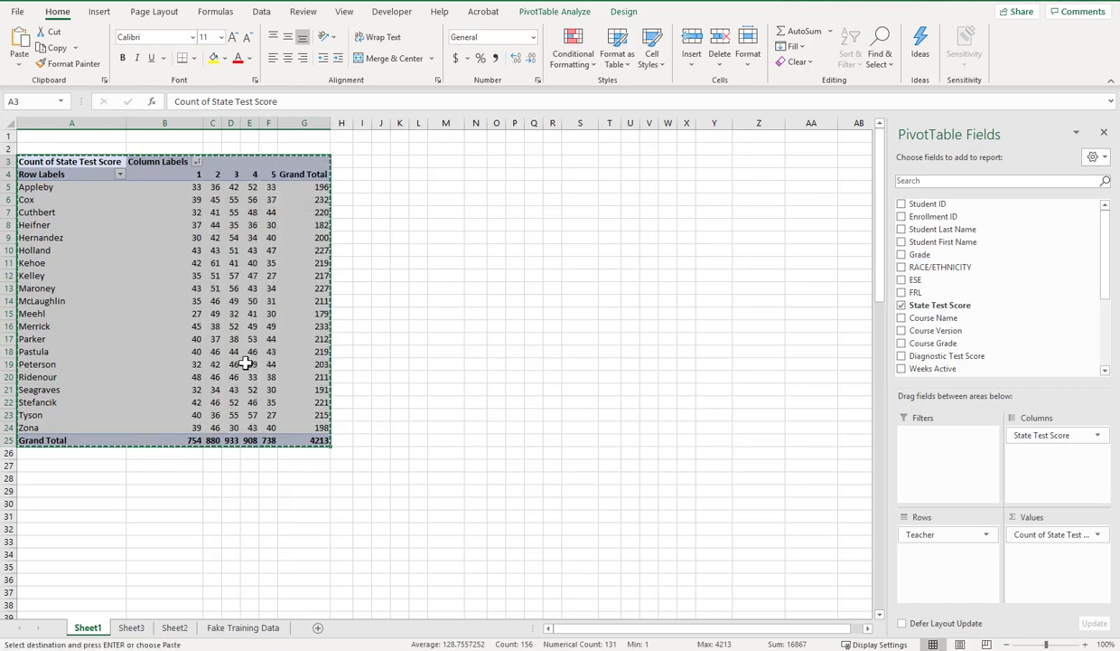
pyautogui.click(131, 627)
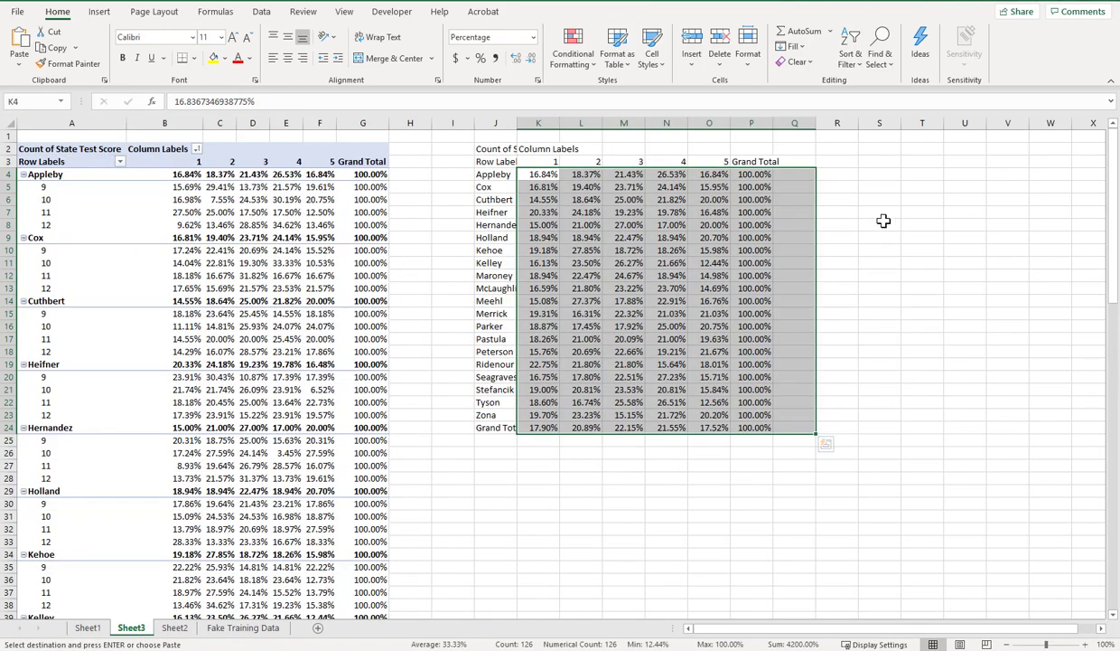
pyautogui.click(878, 149)
pyautogui.rightClick(879, 150)
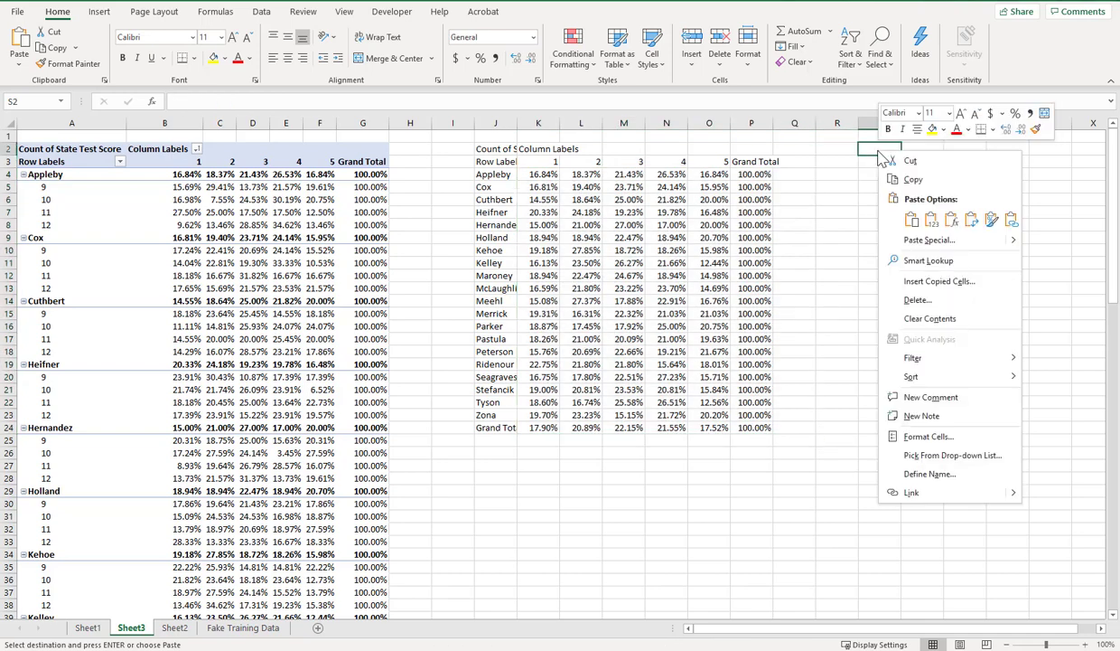
pyautogui.click(933, 222)
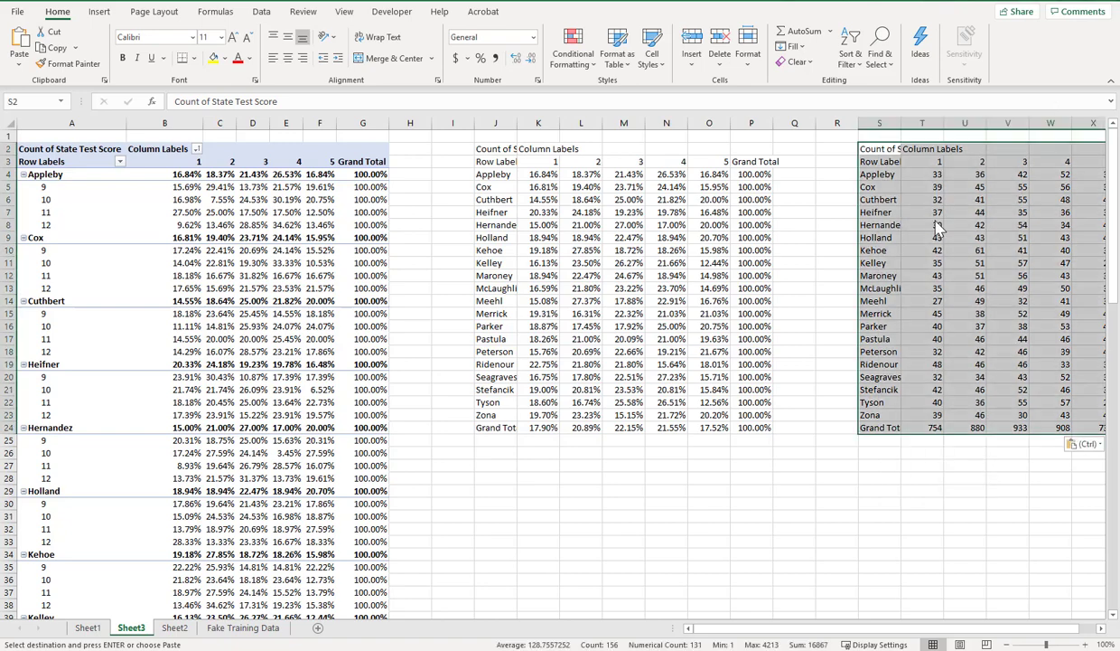
pyautogui.click(1101, 628)
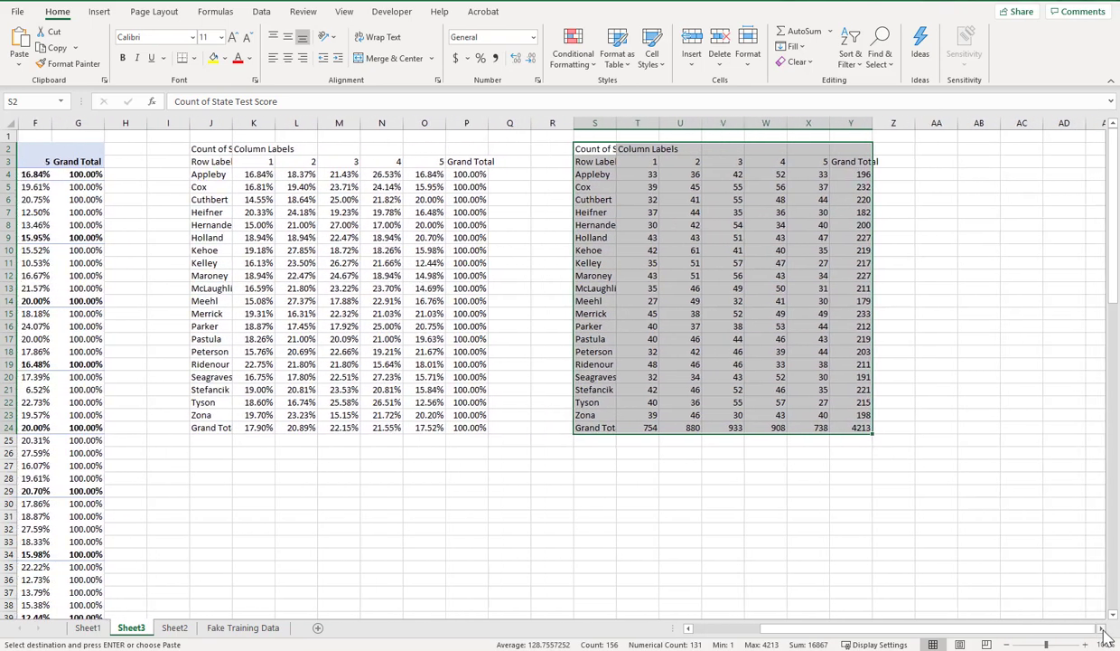